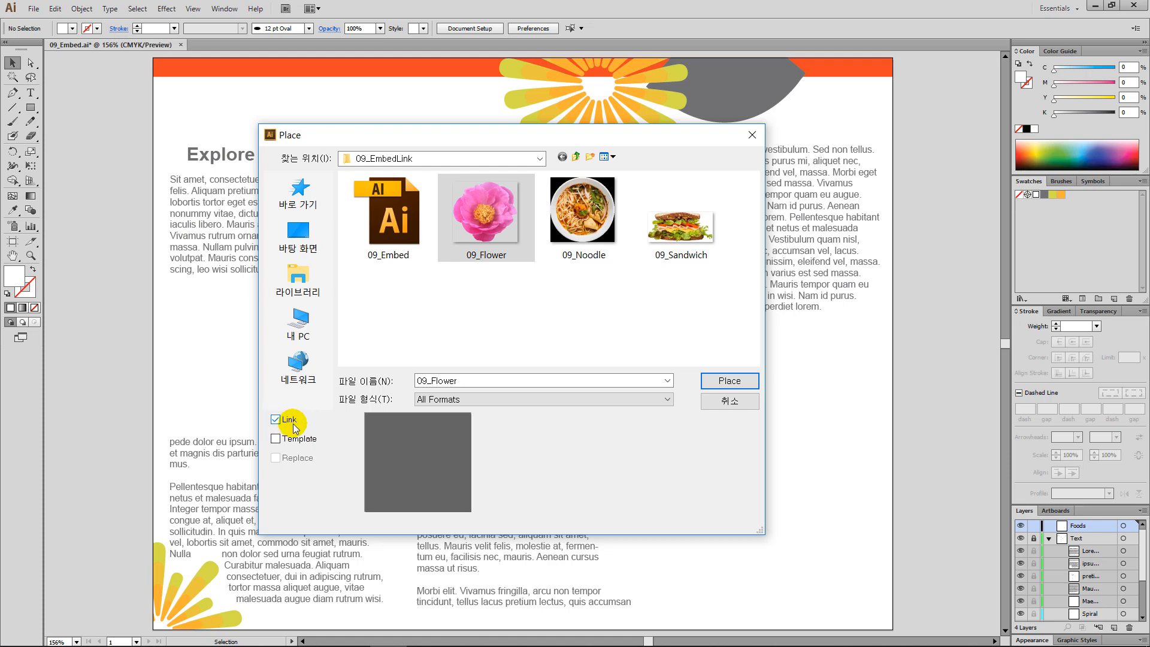
# - Place 09_Flower as a linked image, scale it proportionally to about 11 by 10.3 cm, and position it below the third text column
pyautogui.click(738, 380)
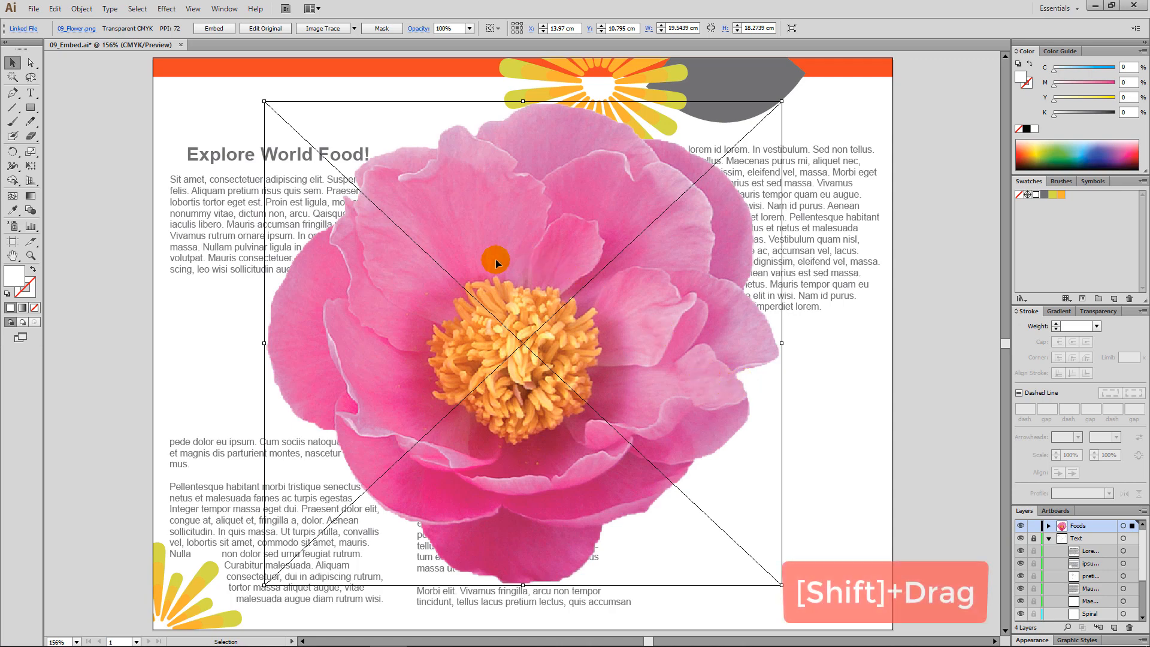
pyautogui.moveTo(264, 102); pyautogui.dragTo(486, 345)
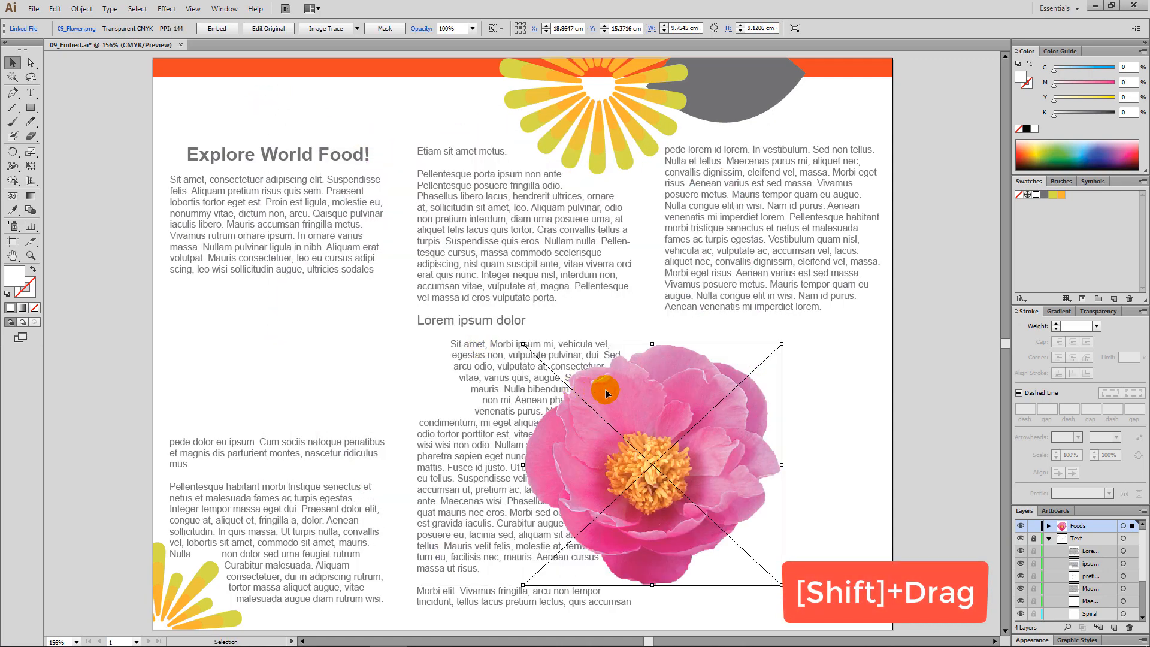
pyautogui.moveTo(666, 400); pyautogui.dragTo(744, 384)
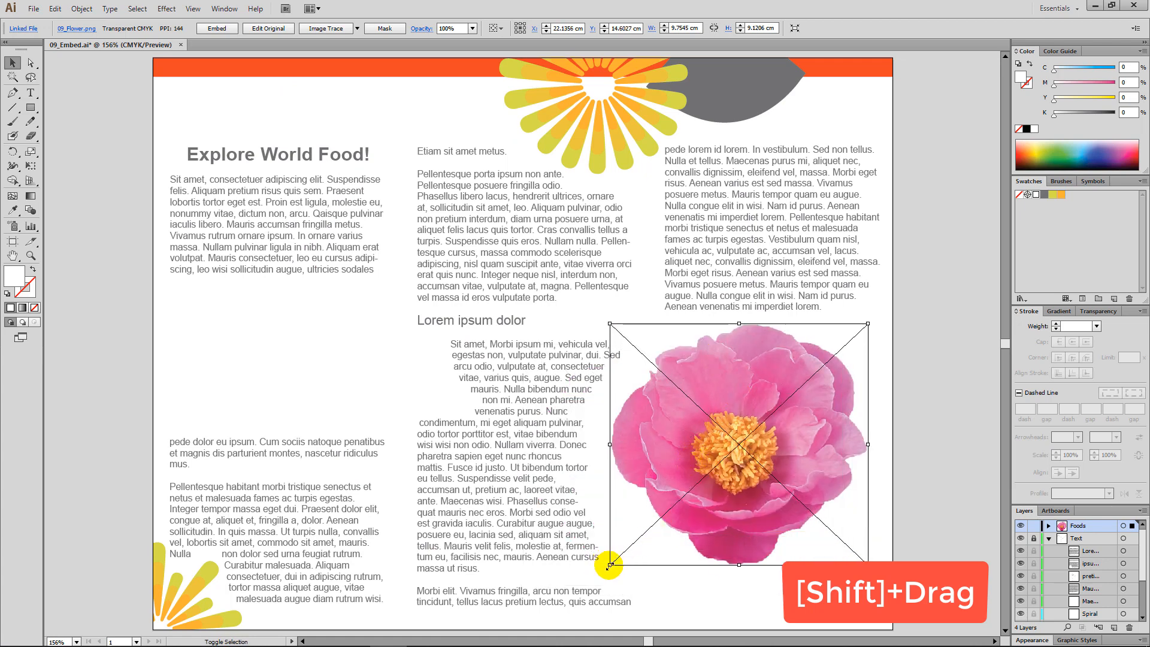
pyautogui.moveTo(610, 565); pyautogui.dragTo(566, 595)
pyautogui.moveTo(720, 525); pyautogui.dragTo(735, 537)
pyautogui.click(347, 353)
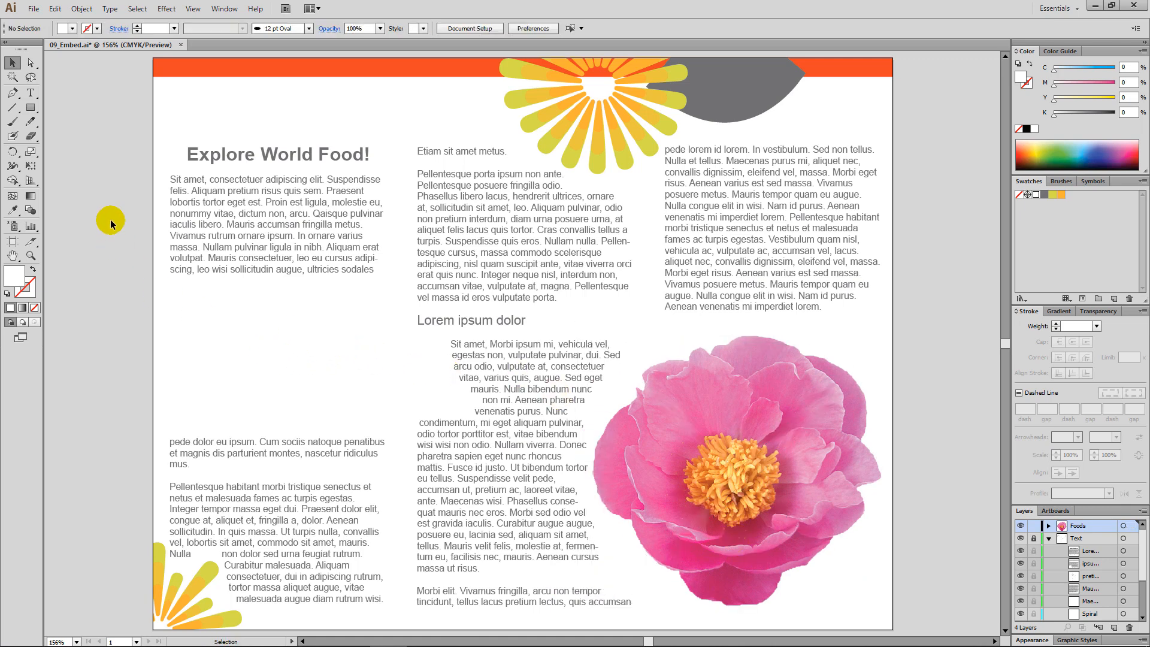
# - Place 09_Sandwich with Link turned off so it is embedded, and move it into the gap in the first text column
pyautogui.click(33, 8)
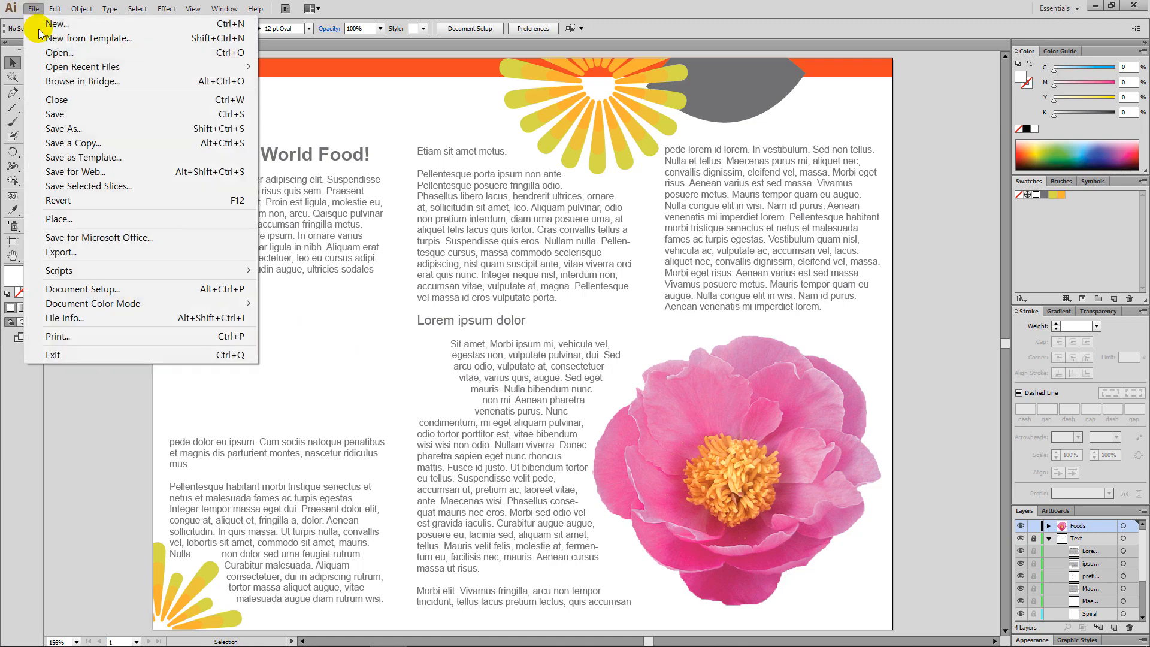
pyautogui.click(106, 220)
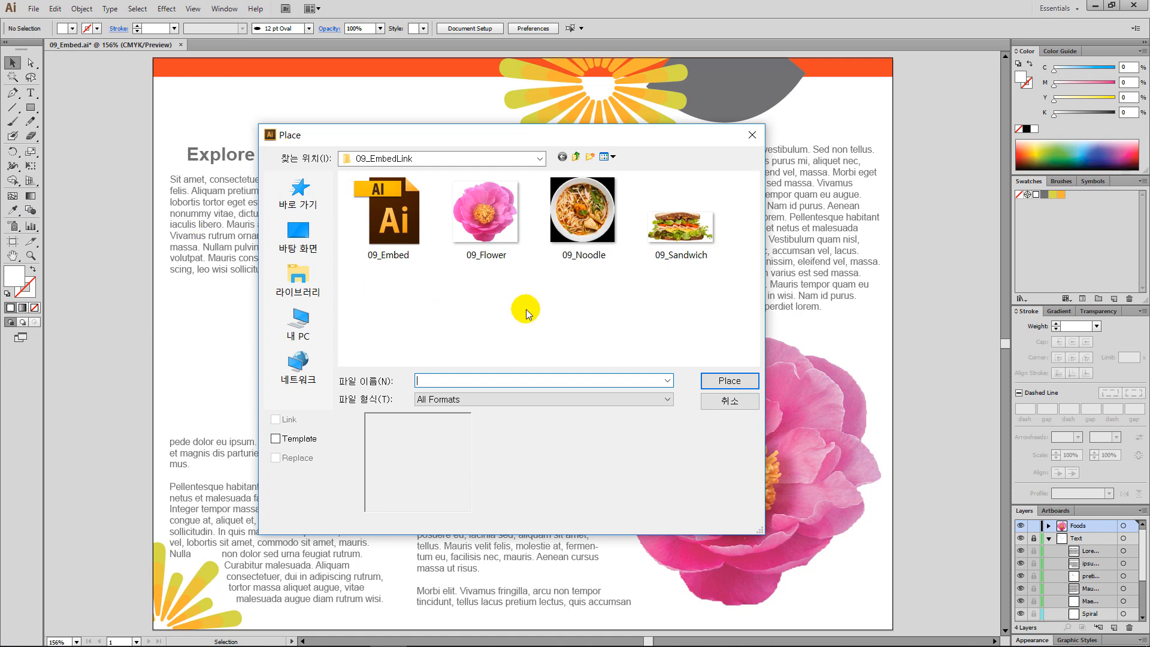
pyautogui.click(677, 244)
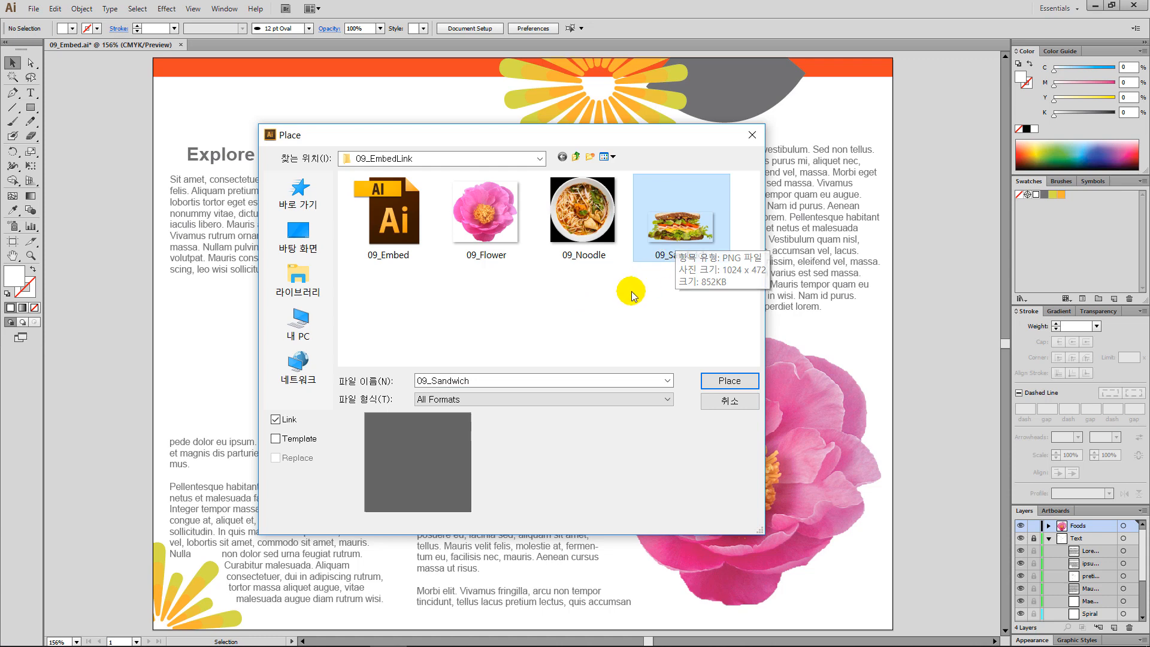
pyautogui.click(276, 420)
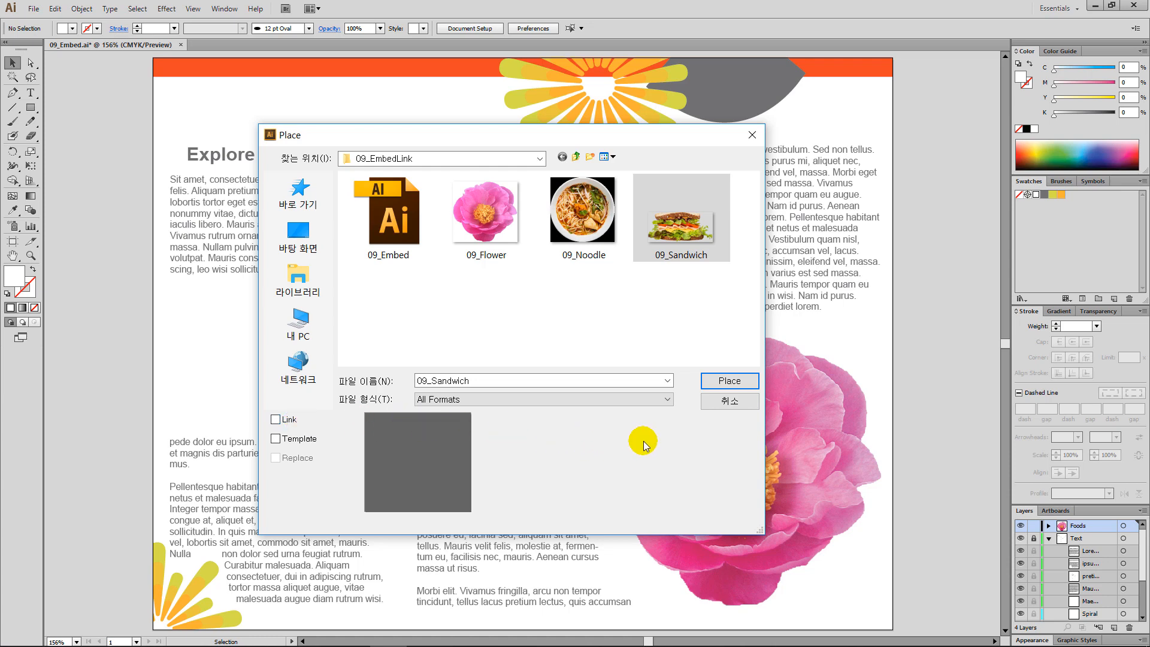
pyautogui.click(724, 381)
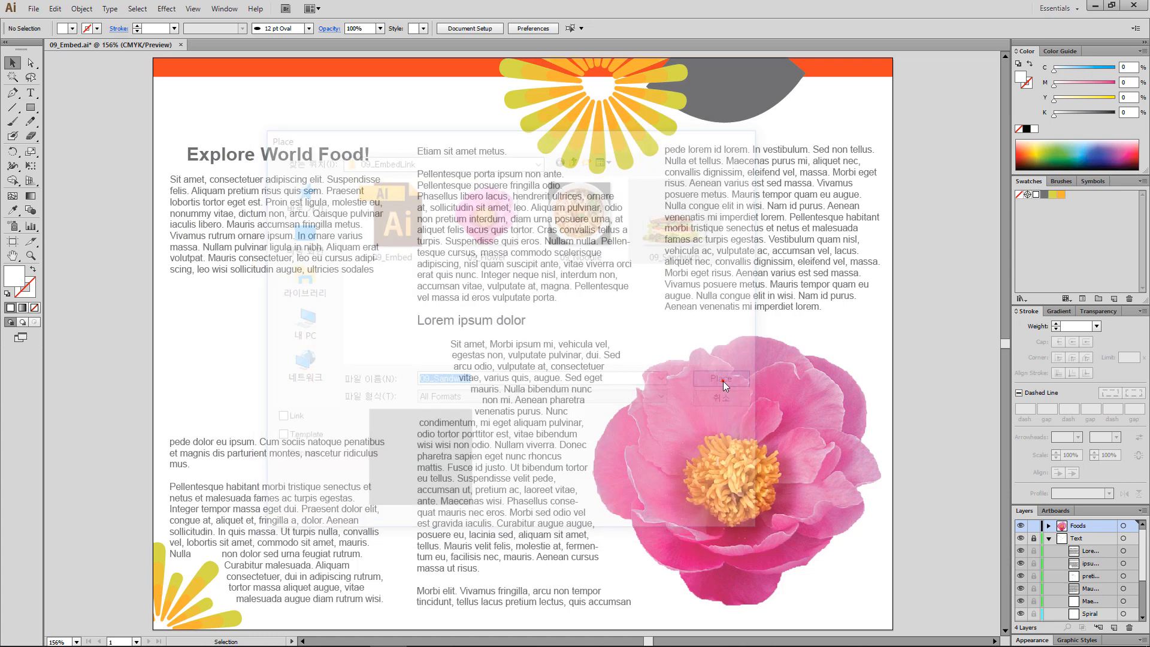
pyautogui.moveTo(515, 370); pyautogui.dragTo(315, 391)
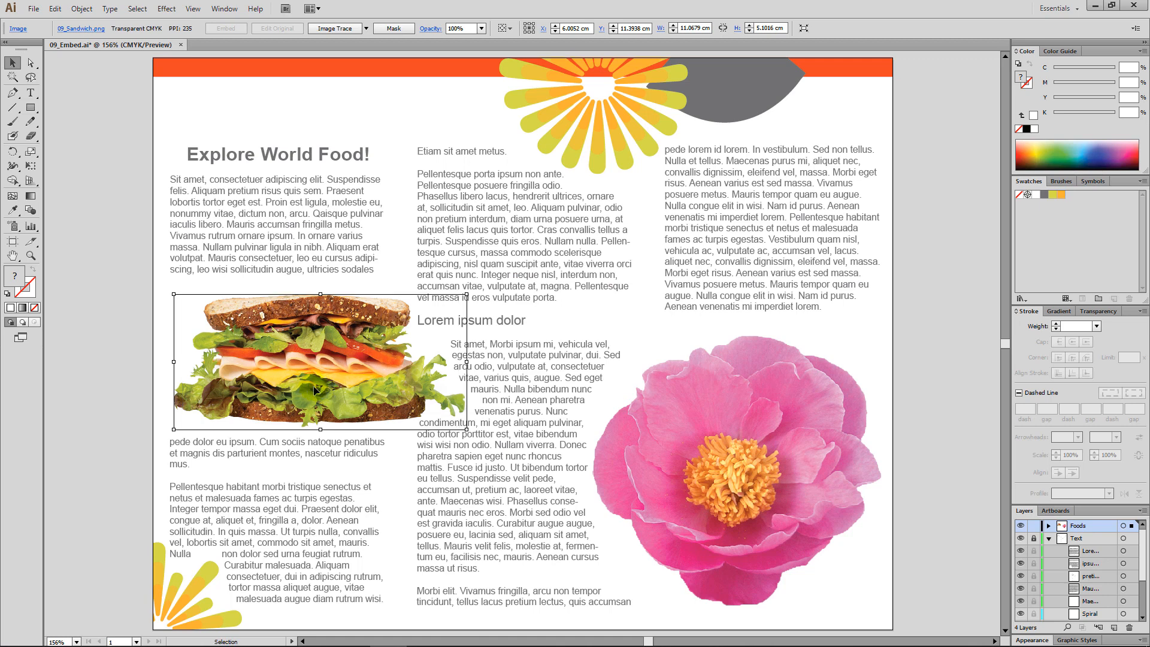
pyautogui.click(389, 242)
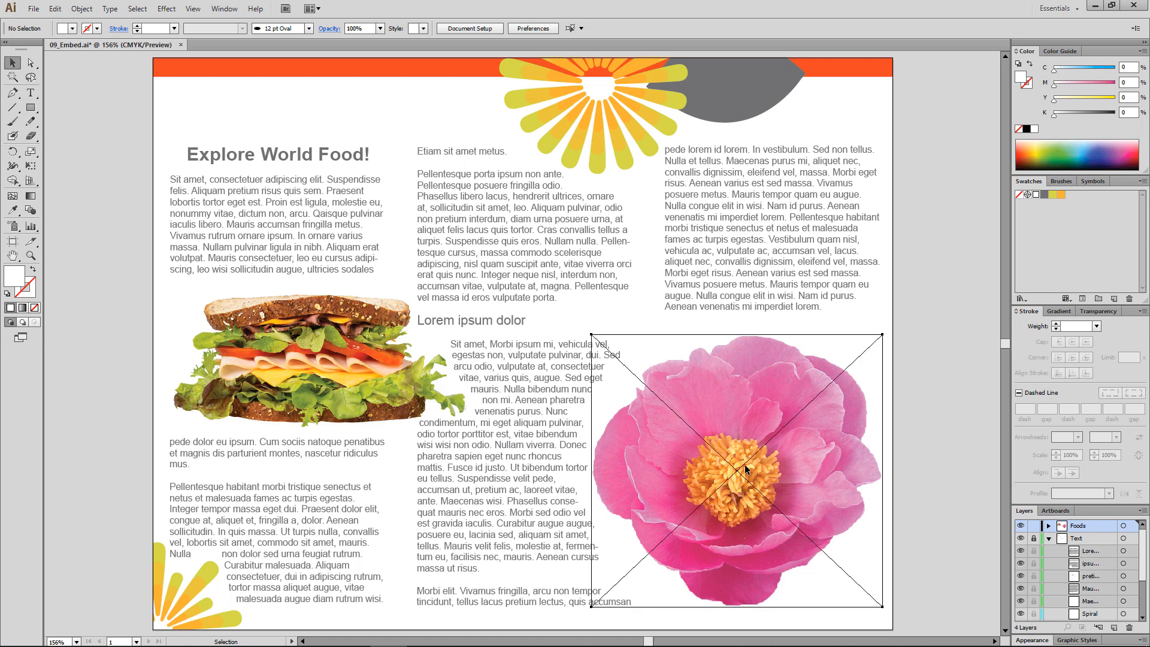
# - Select the flower image and the sandwich image in turn to compare the frames of linked and embedded artwork
pyautogui.click(746, 470)
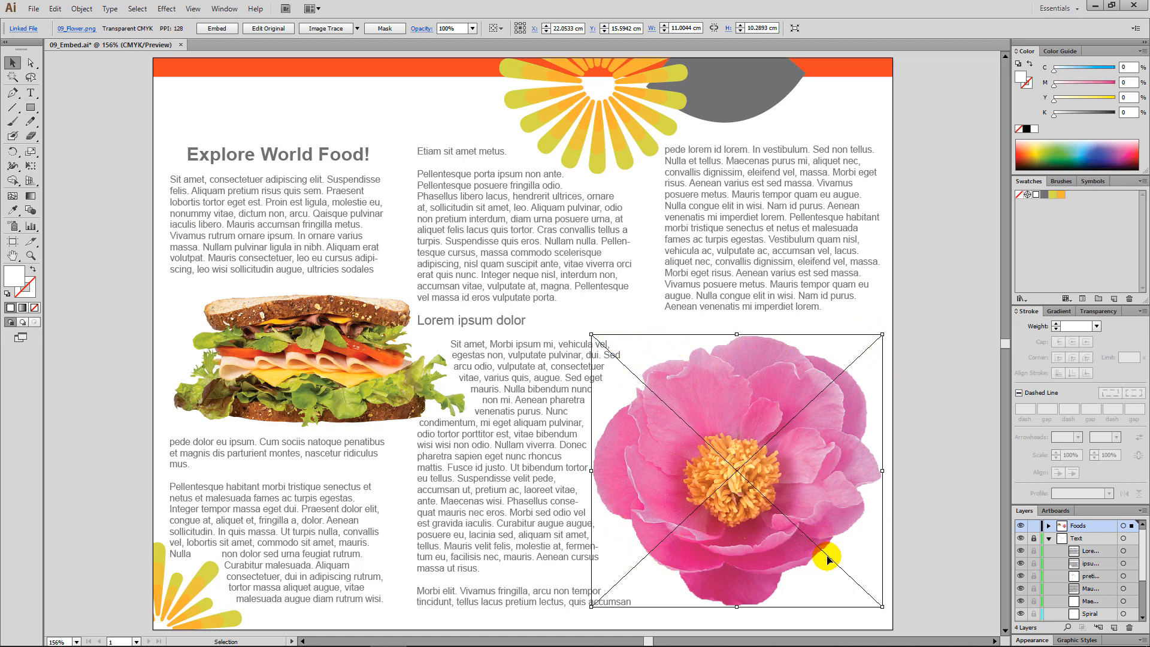
pyautogui.click(332, 361)
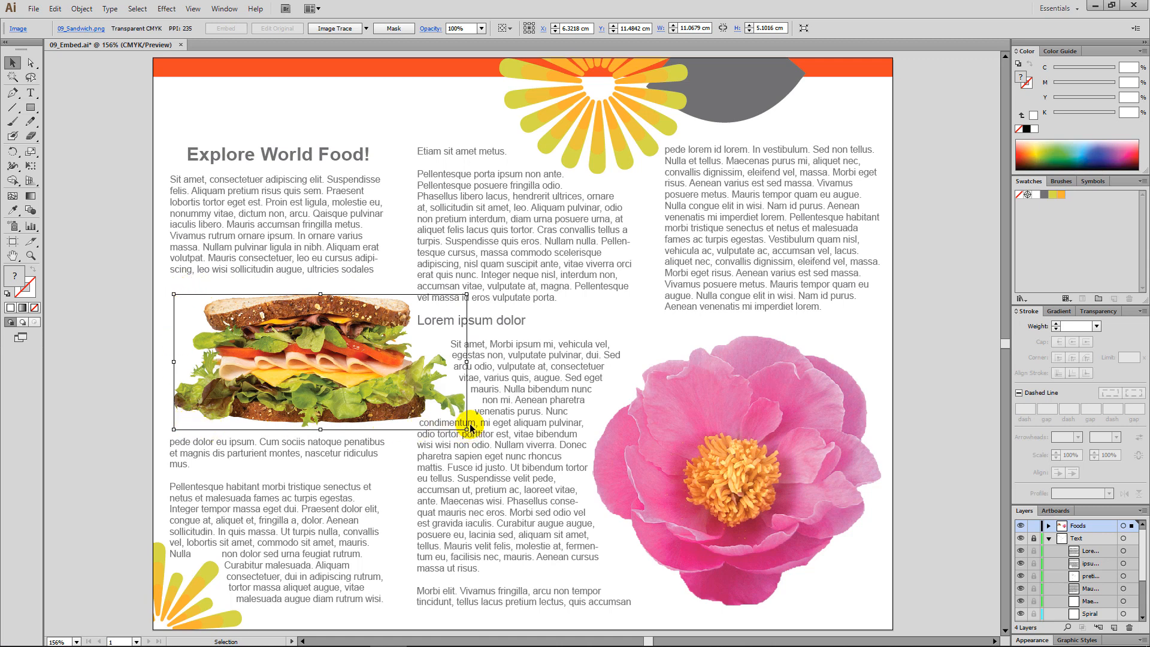
pyautogui.click(153, 386)
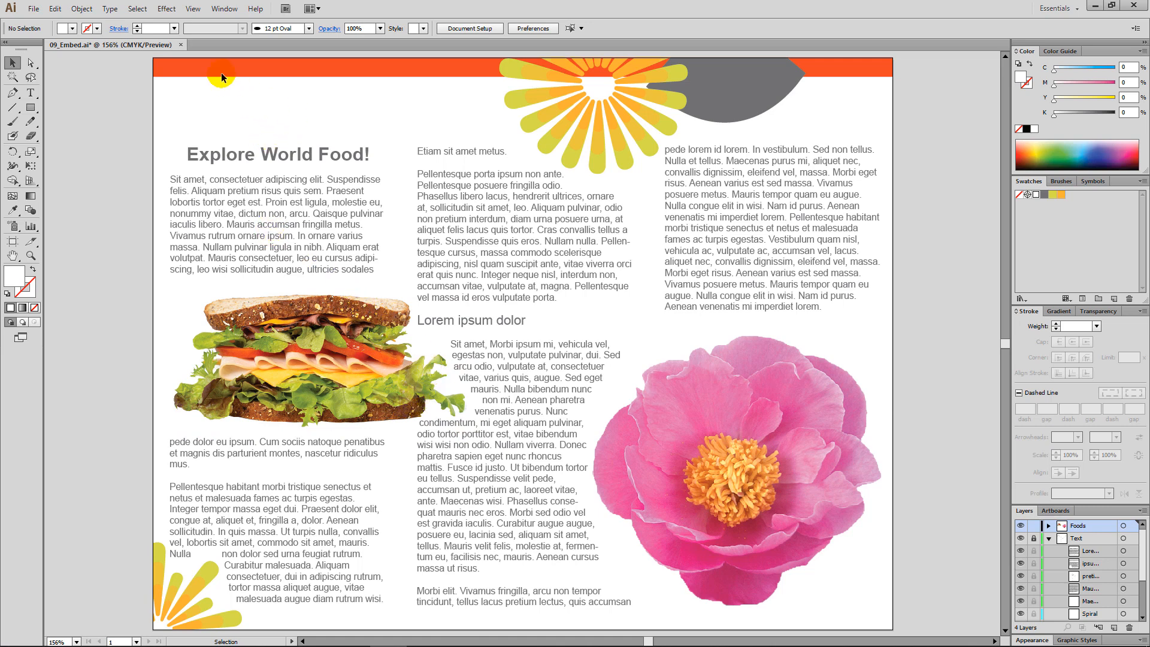
# - Show the list of the document's links and set its thumbnails to the largest size
pyautogui.click(229, 11)
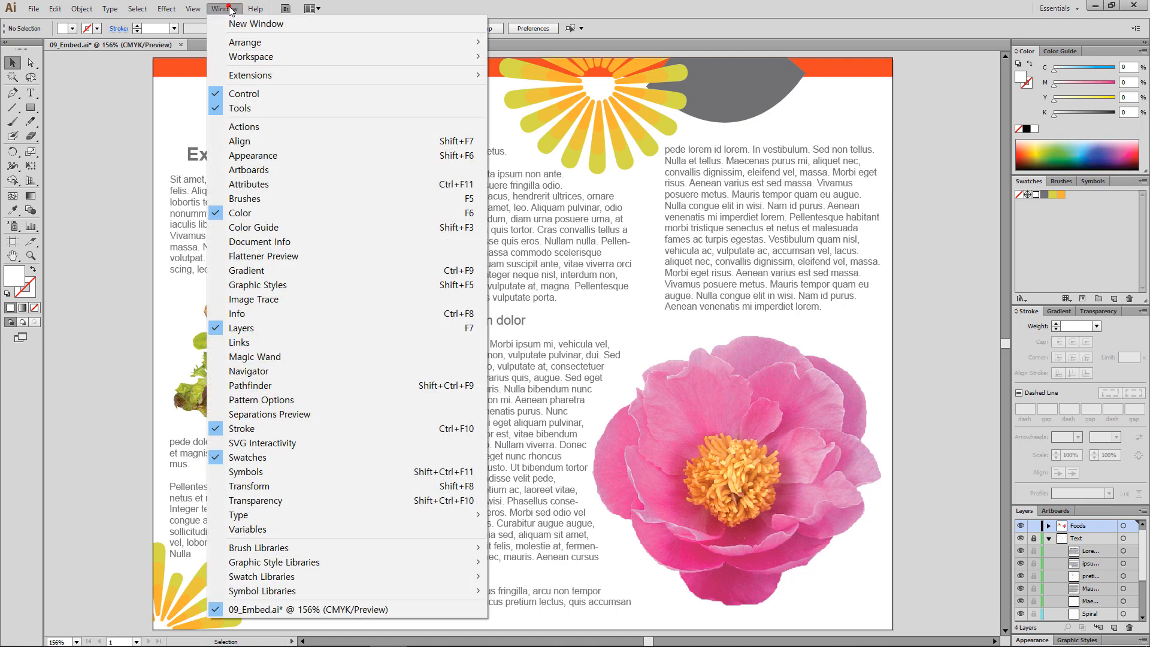
pyautogui.click(283, 346)
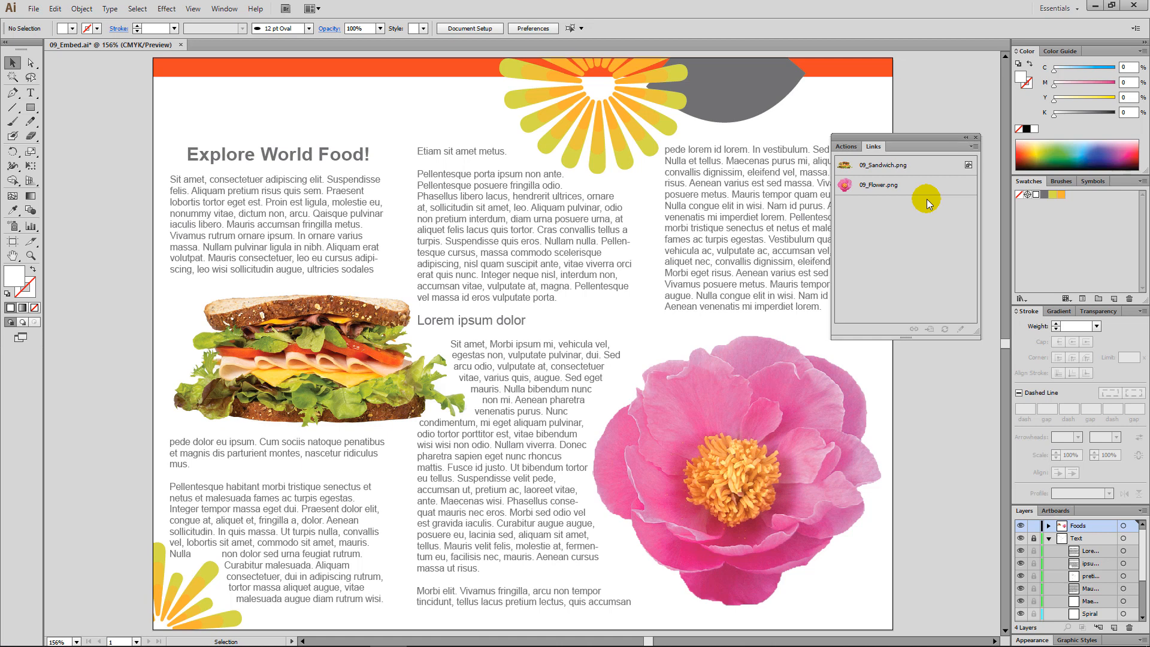
pyautogui.click(974, 146)
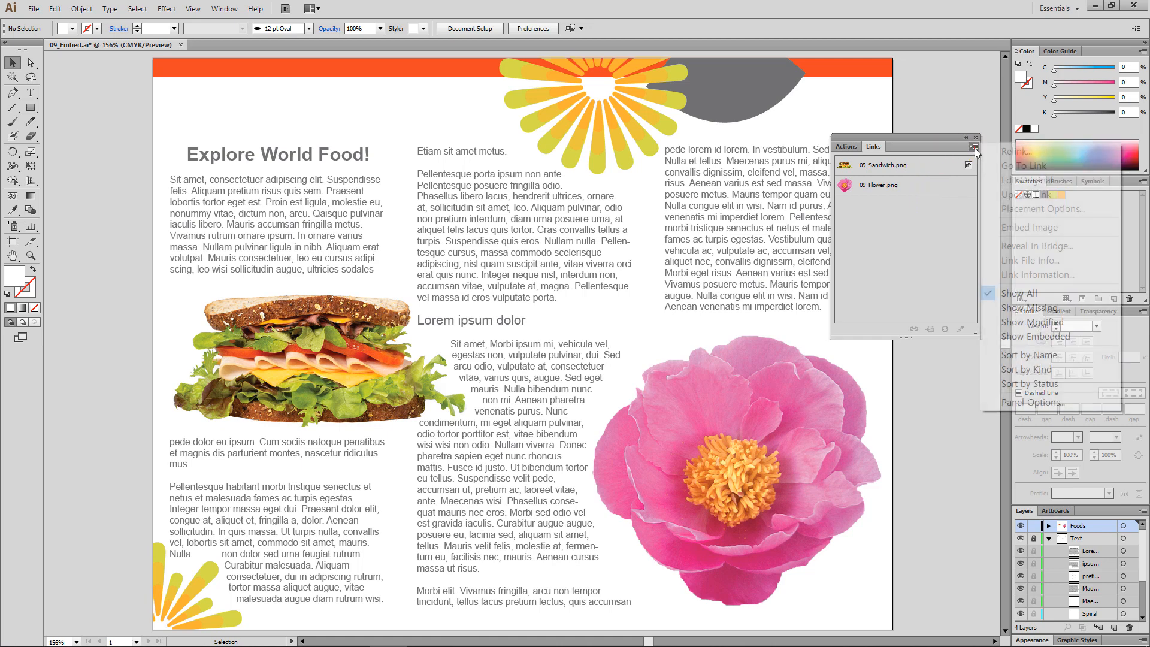
pyautogui.click(1068, 402)
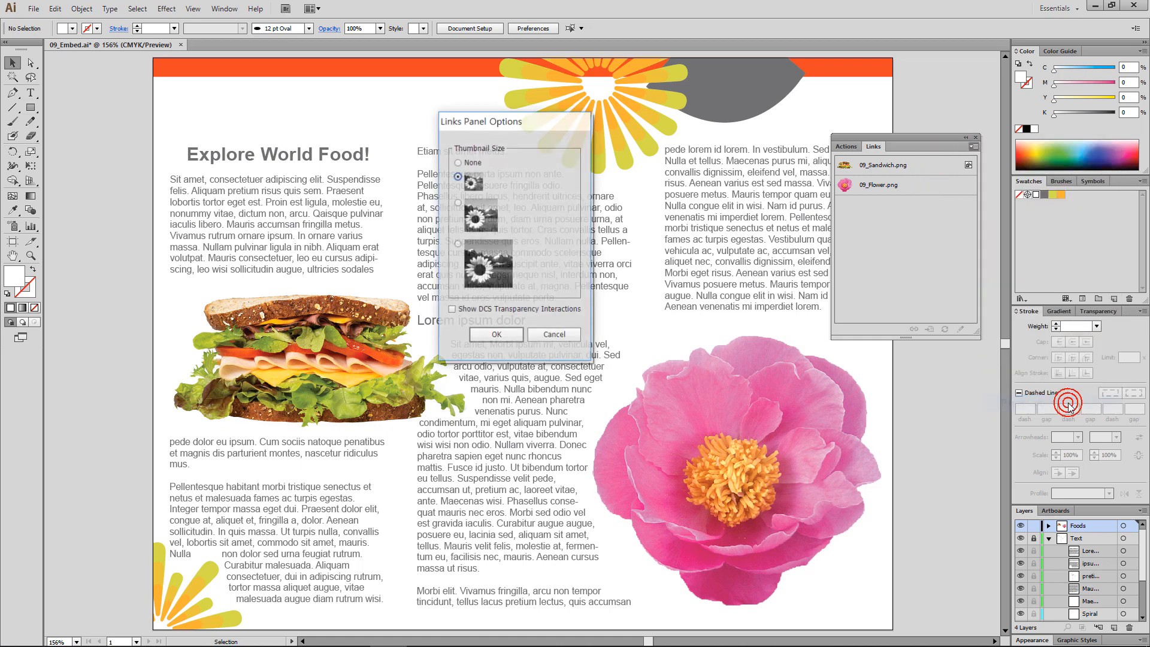
pyautogui.click(457, 245)
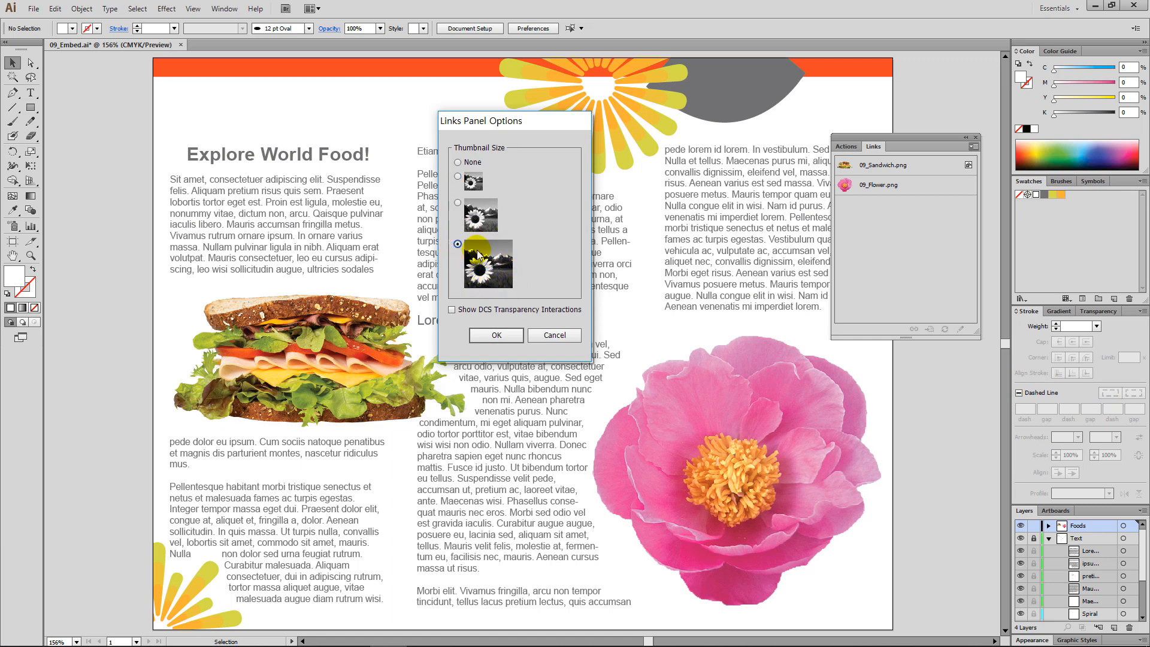
pyautogui.click(498, 335)
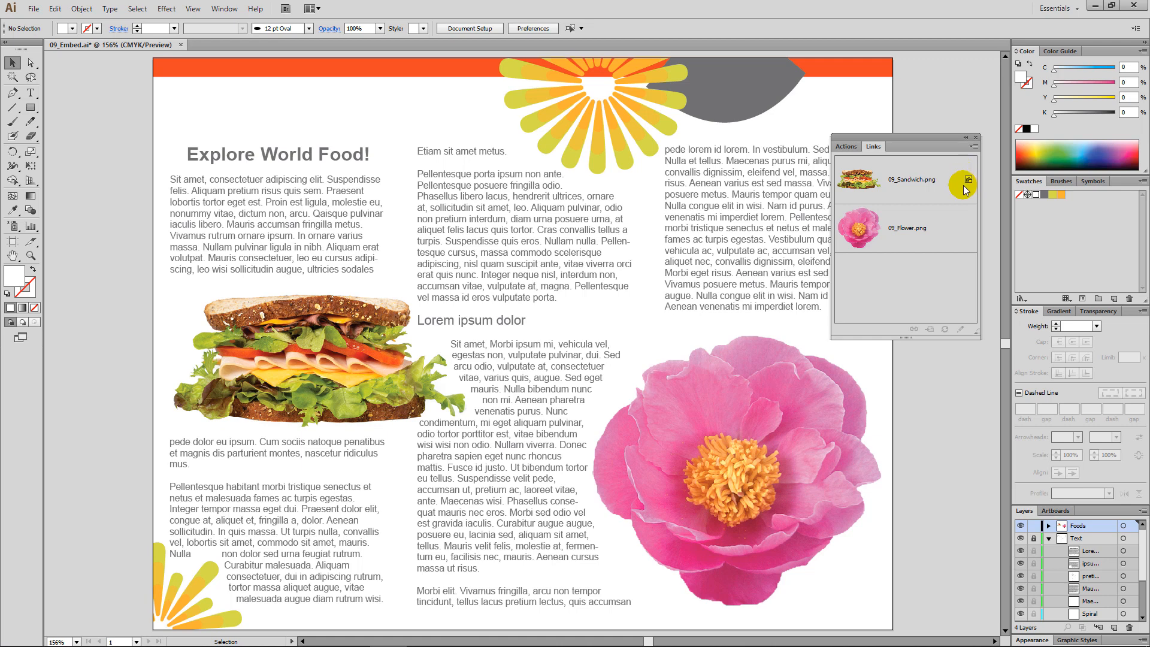
# - Locate 09_Sandwich.png and 09_Flower.png in the artwork from their link entries, and fit the artboard in the window
pyautogui.click(947, 195)
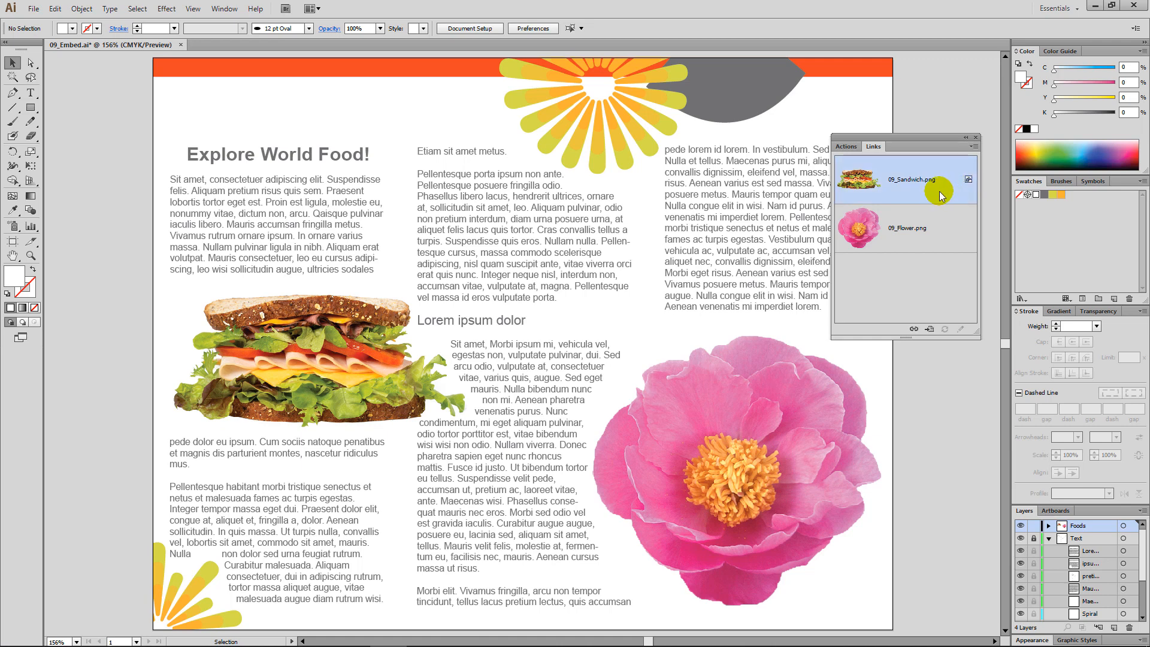
pyautogui.click(929, 331)
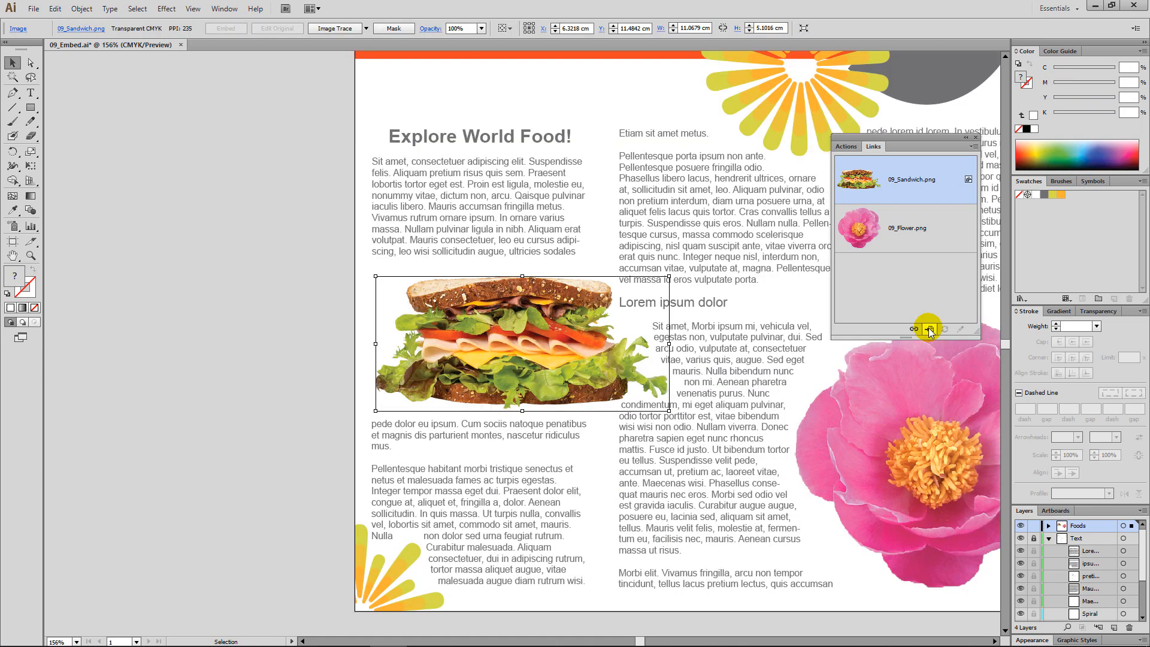
pyautogui.click(918, 219)
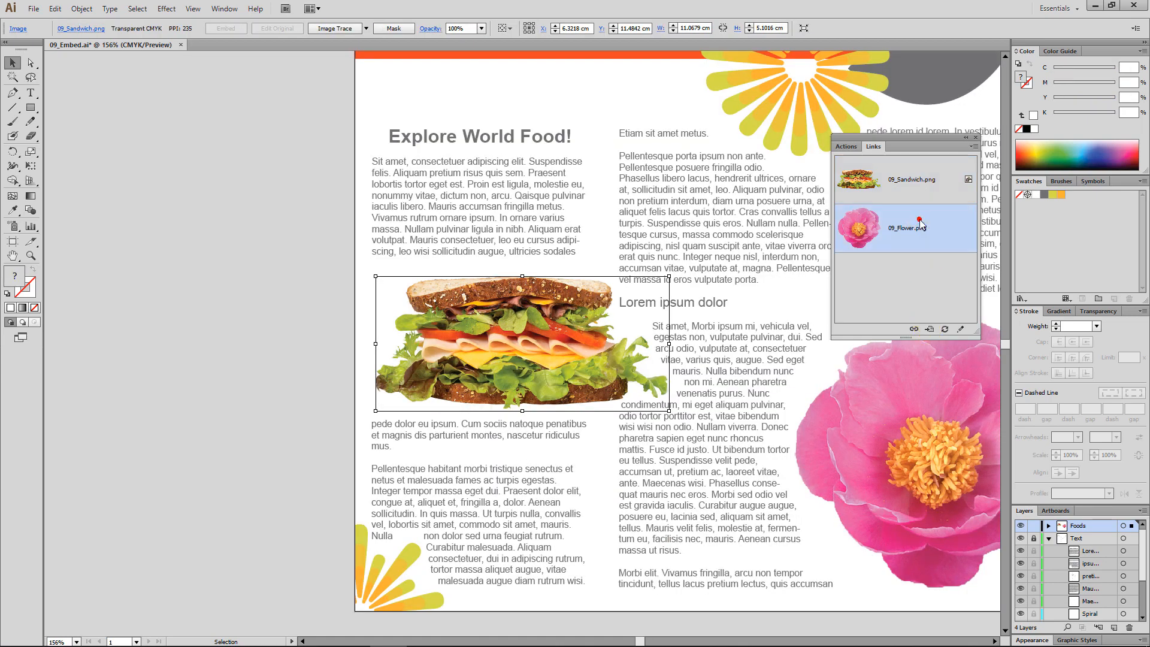
pyautogui.click(929, 331)
pyautogui.hotkey('ctrl', '0')
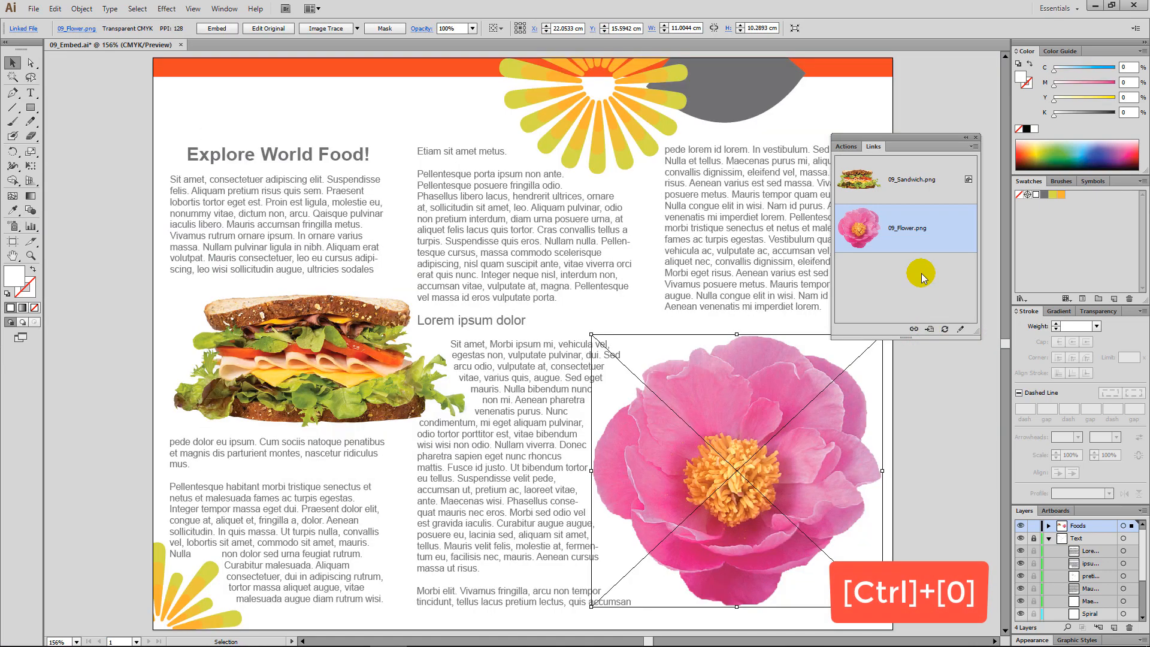
pyautogui.click(907, 414)
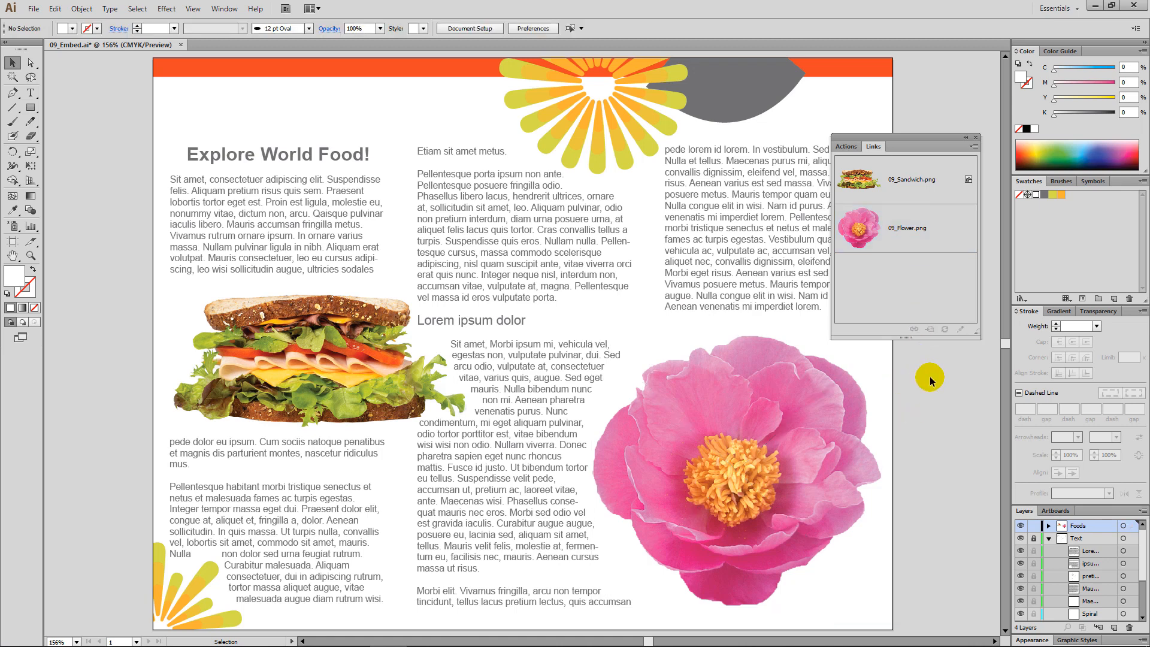
# - Compare the link commands available for both images and open the original 09_Flower.png for editing in Photoshop
pyautogui.click(934, 233)
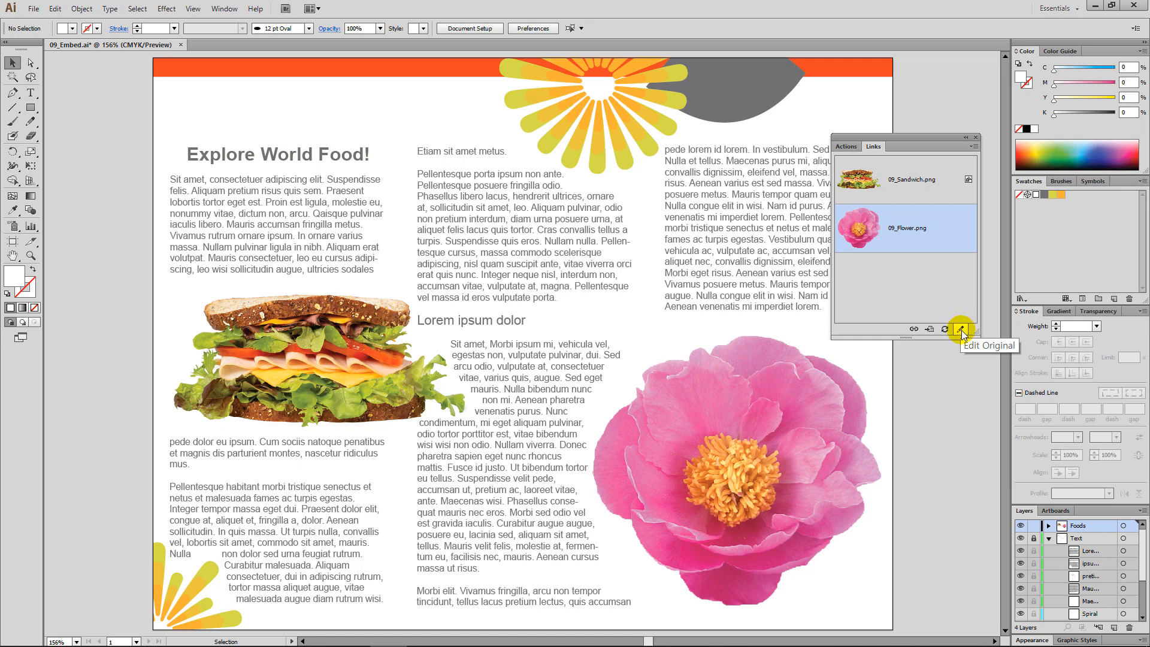
pyautogui.click(941, 189)
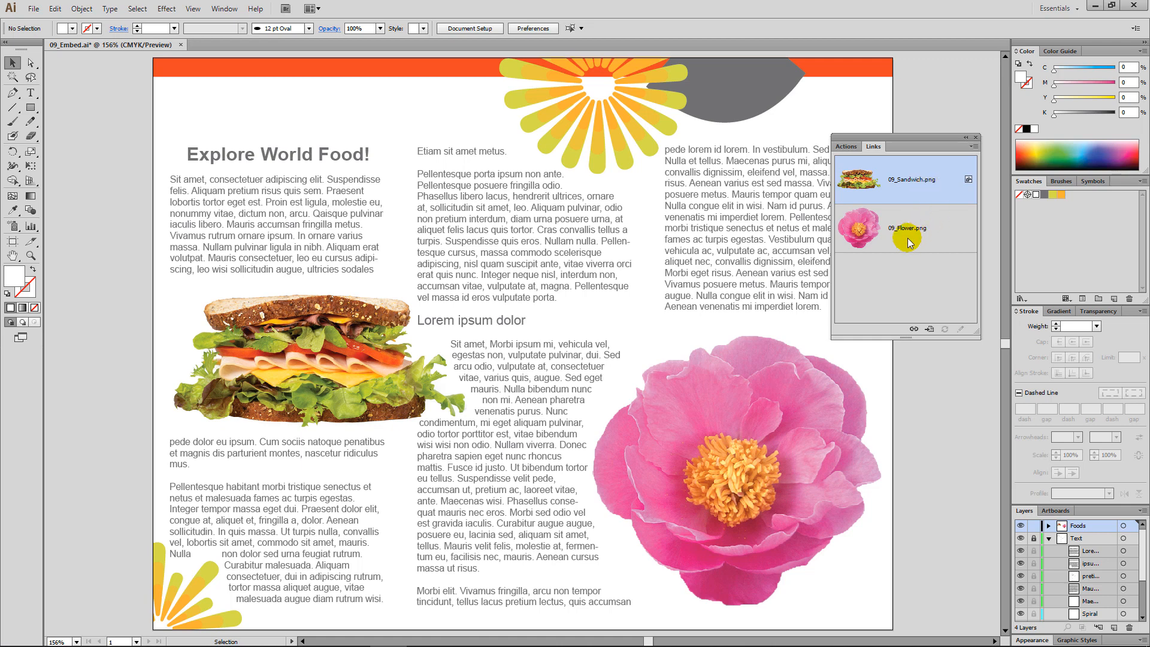
pyautogui.click(948, 238)
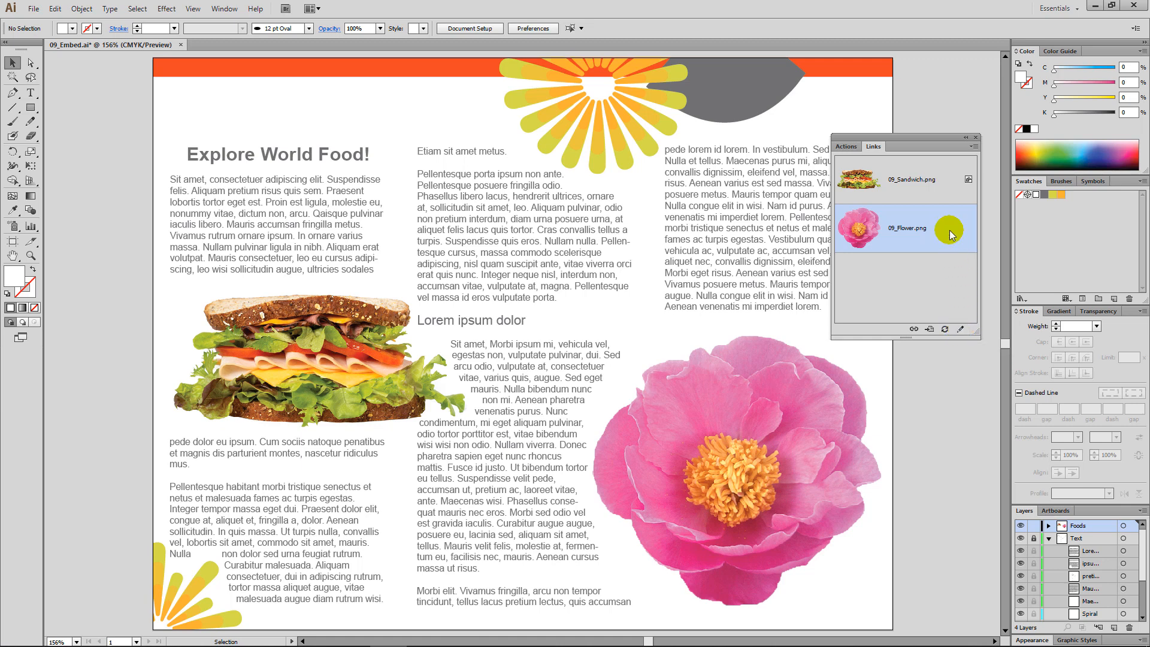
pyautogui.click(962, 331)
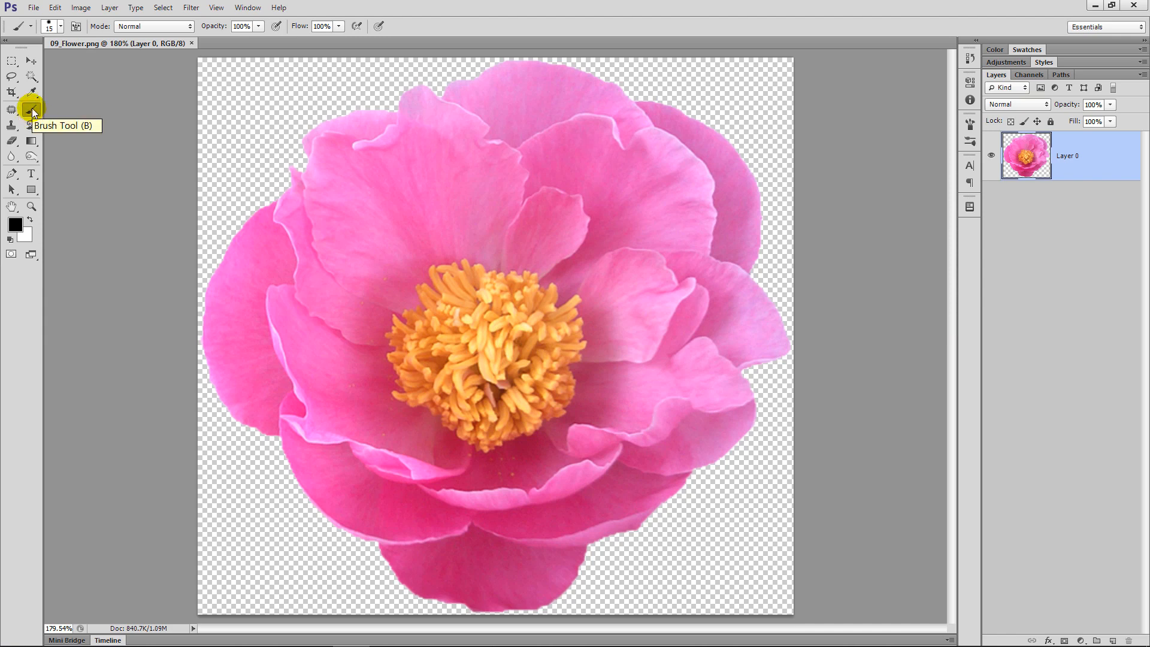
# - Handwrite the word "flower" across the lower petals with the black brush and save 09_Flower.png
pyautogui.moveTo(289, 427); pyautogui.dragTo(261, 536)
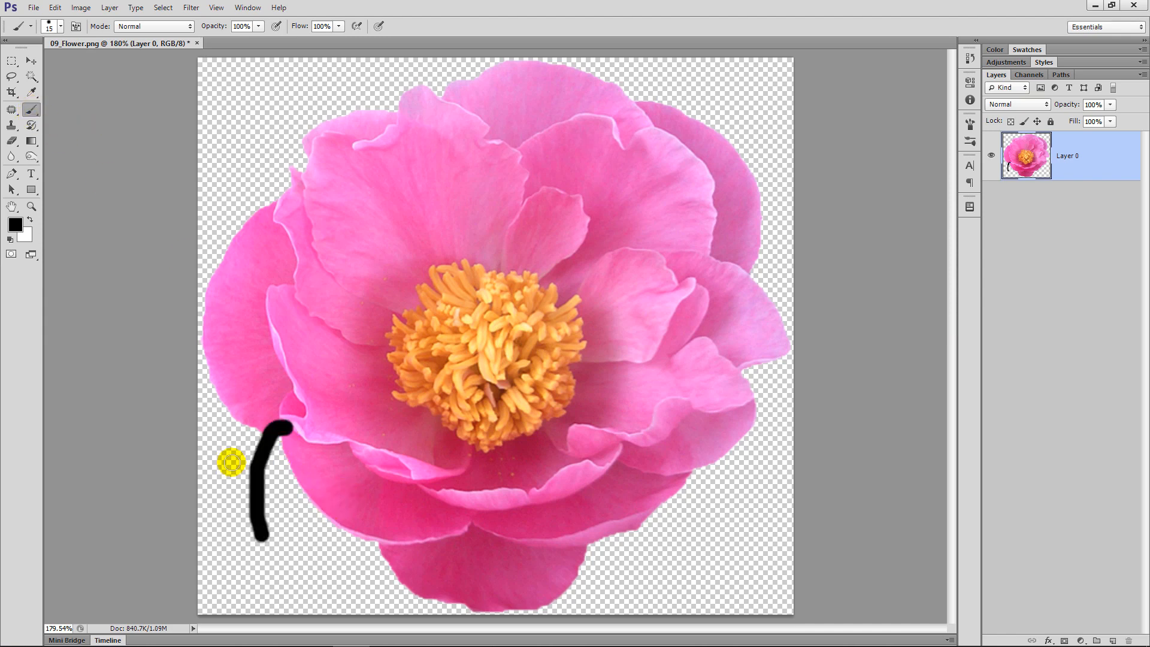
pyautogui.moveTo(223, 459); pyautogui.dragTo(291, 483)
pyautogui.moveTo(324, 448); pyautogui.dragTo(316, 502)
pyautogui.moveTo(372, 466)
pyautogui.mouseDown()
pyautogui.moveTo(367, 512)
pyautogui.moveTo(370, 462)
pyautogui.moveTo(407, 531)
pyautogui.moveTo(468, 456)
pyautogui.mouseUp()
pyautogui.moveTo(512, 487)
pyautogui.mouseDown()
pyautogui.moveTo(547, 539)
pyautogui.moveTo(560, 534)
pyautogui.mouseUp()
pyautogui.moveTo(603, 463)
pyautogui.mouseDown()
pyautogui.moveTo(611, 539)
pyautogui.moveTo(679, 489)
pyautogui.mouseUp()
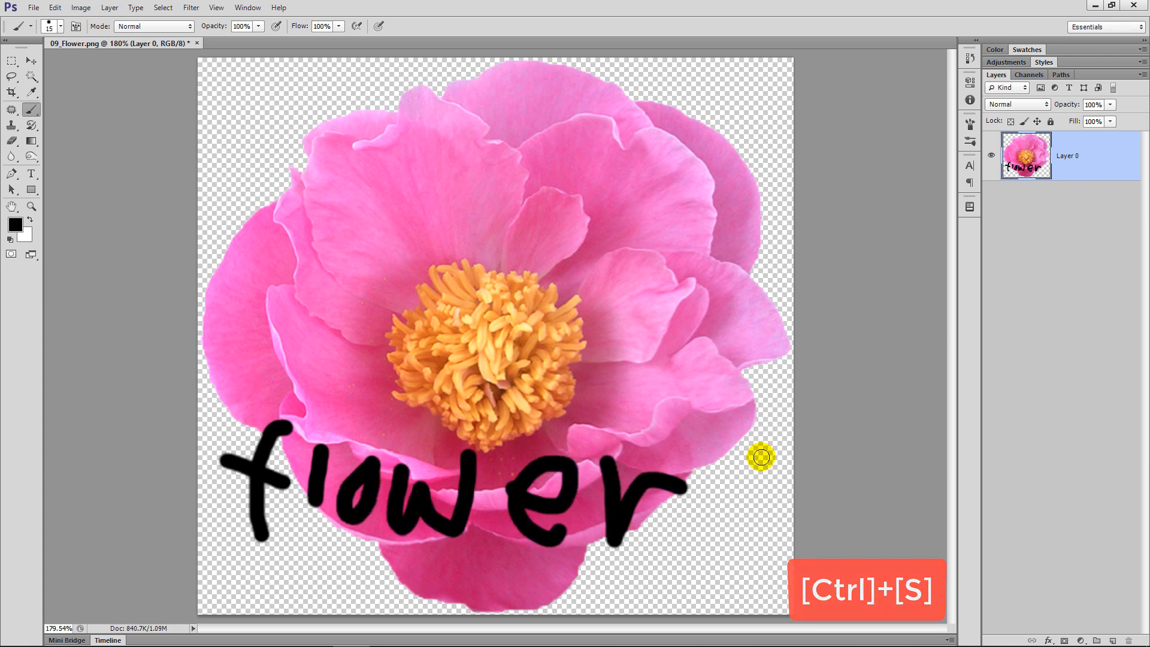
pyautogui.hotkey('ctrl', 's')
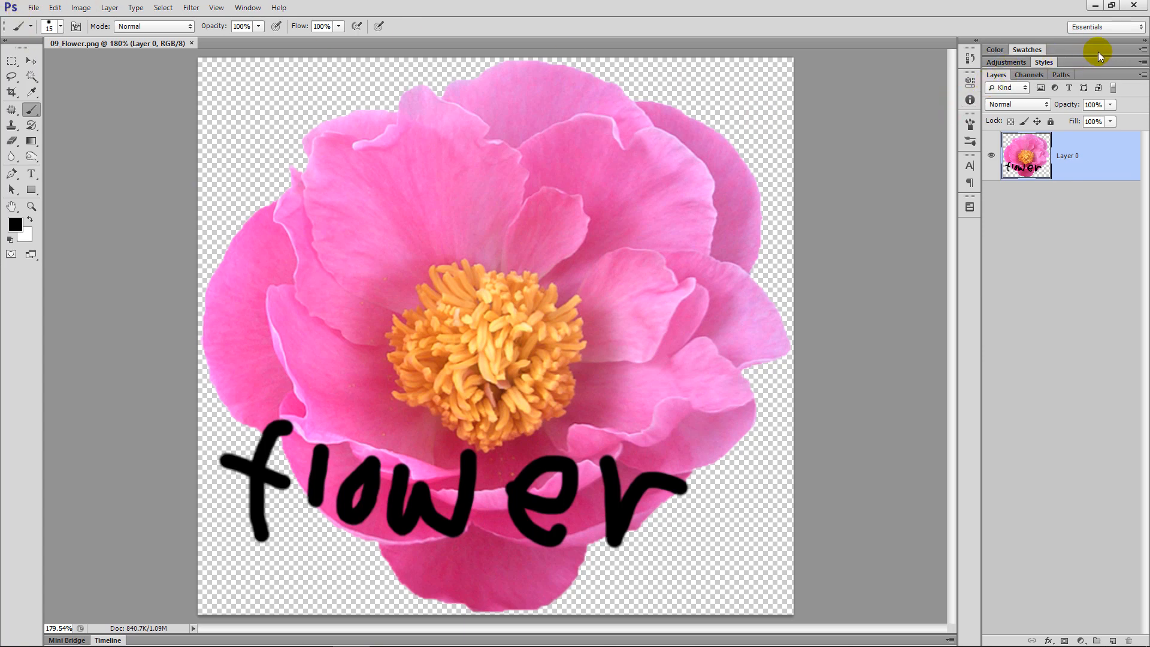
# - Close Photoshop, decline updating the modified link in Illustrator, and open the link information of 09_Flower.png
pyautogui.click(1136, 6)
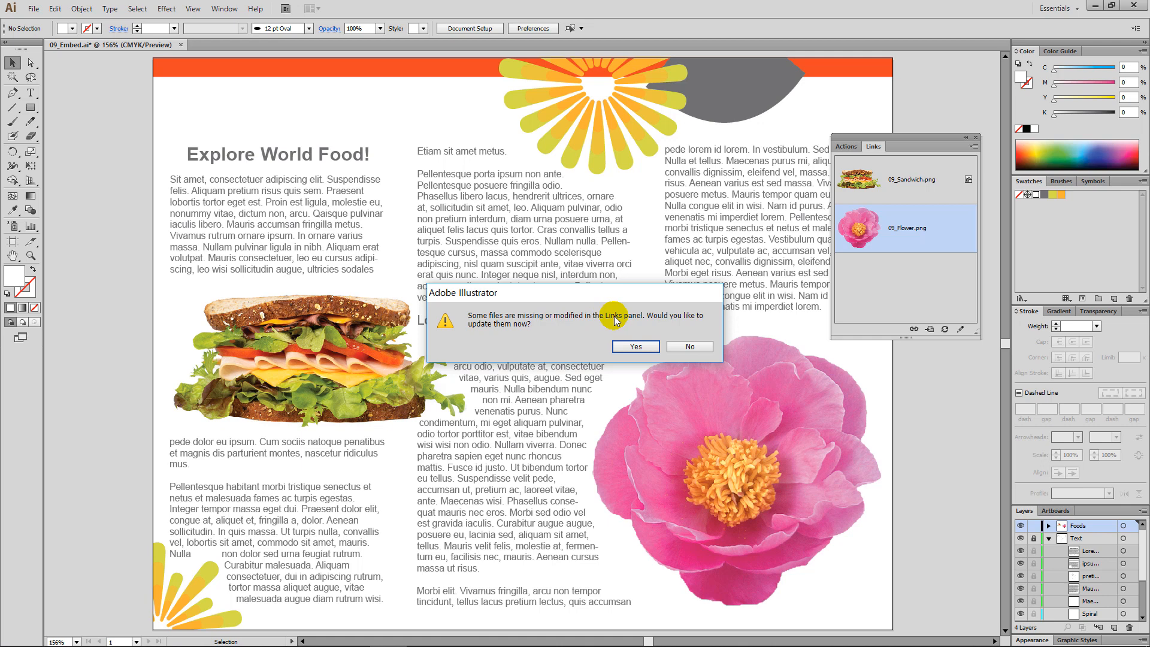
pyautogui.click(688, 348)
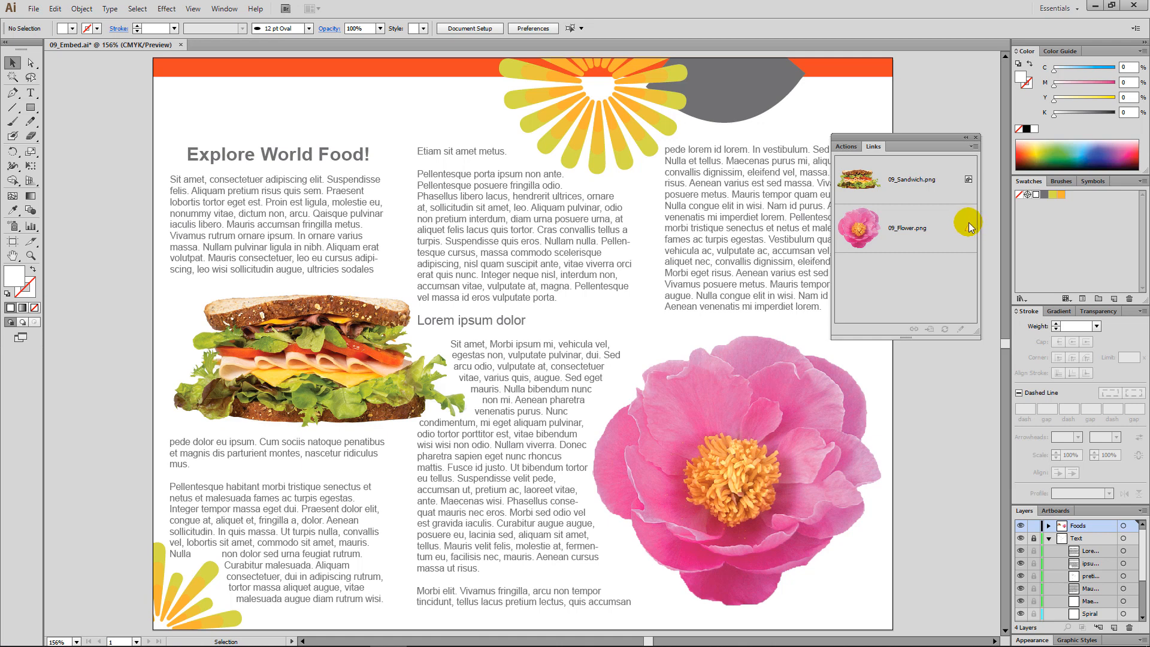
pyautogui.doubleClick(967, 235)
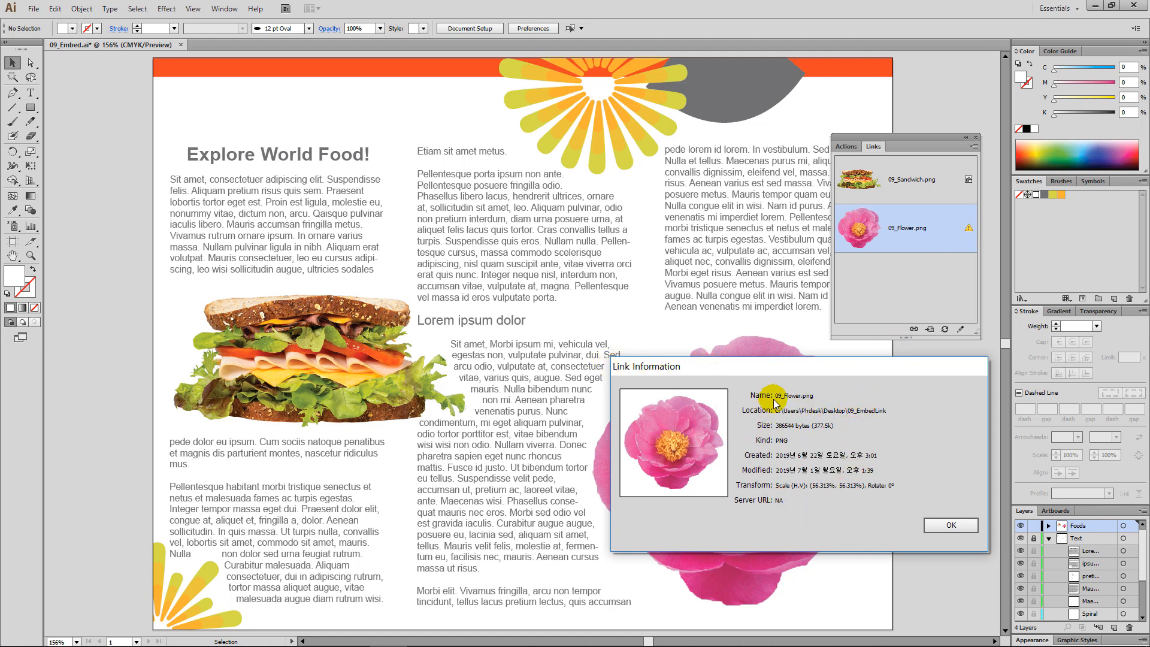
# - Update the modified link of 09_Flower.png and relink it to 09_Noodle.png as a linked file
pyautogui.click(956, 529)
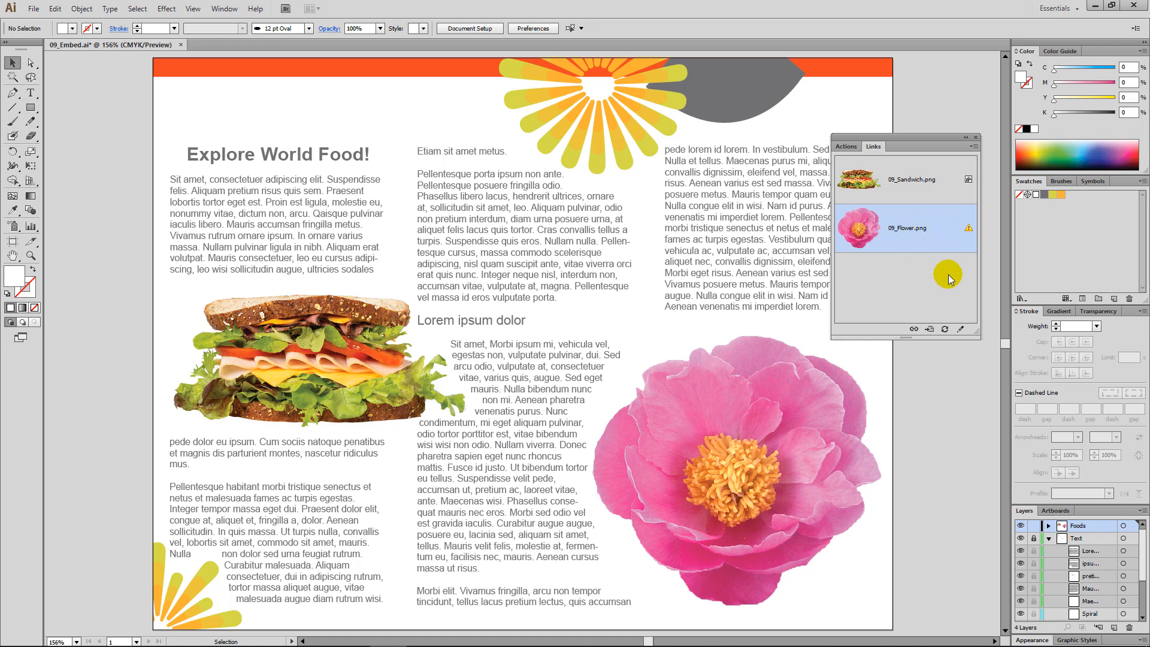
pyautogui.click(945, 329)
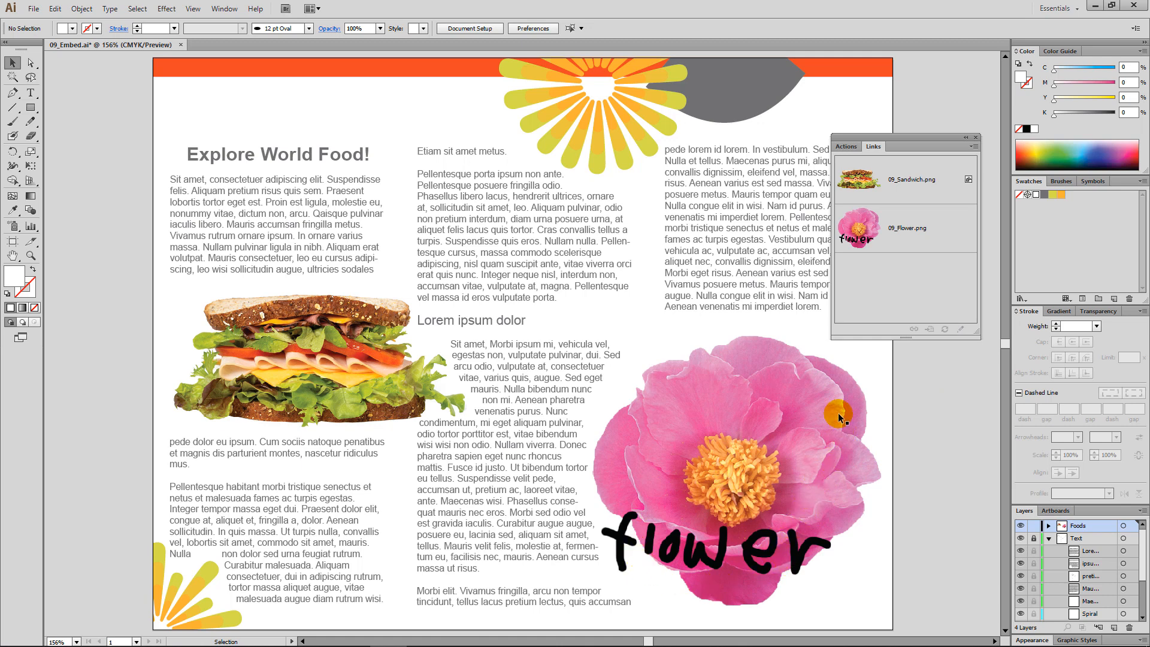
pyautogui.click(938, 238)
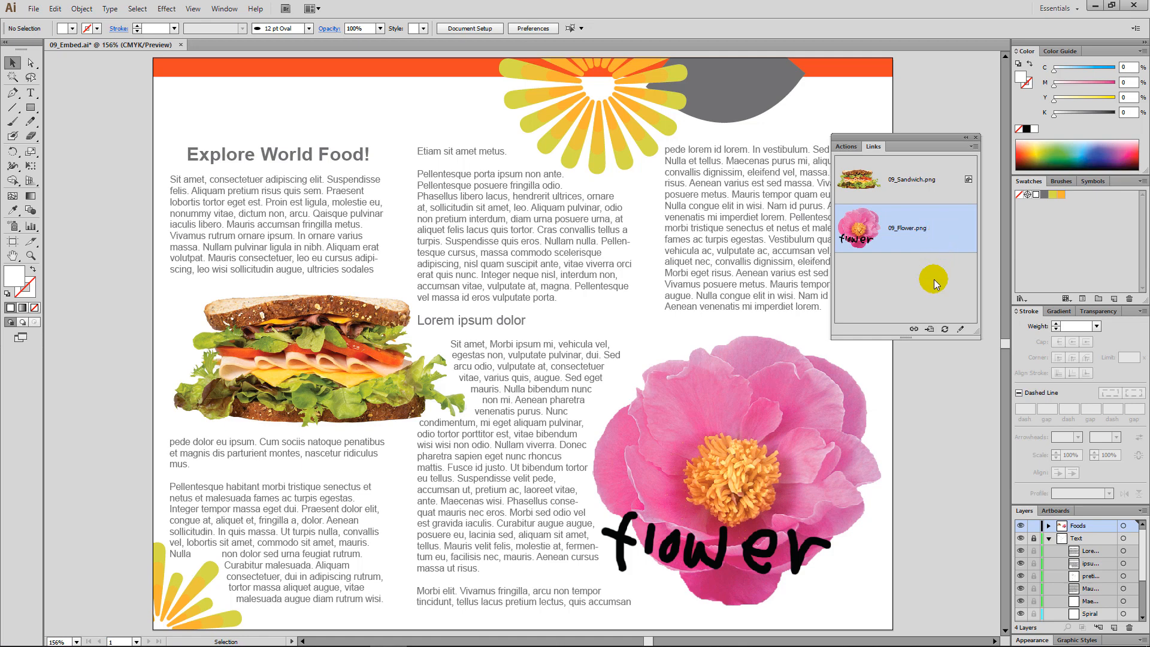
pyautogui.click(913, 330)
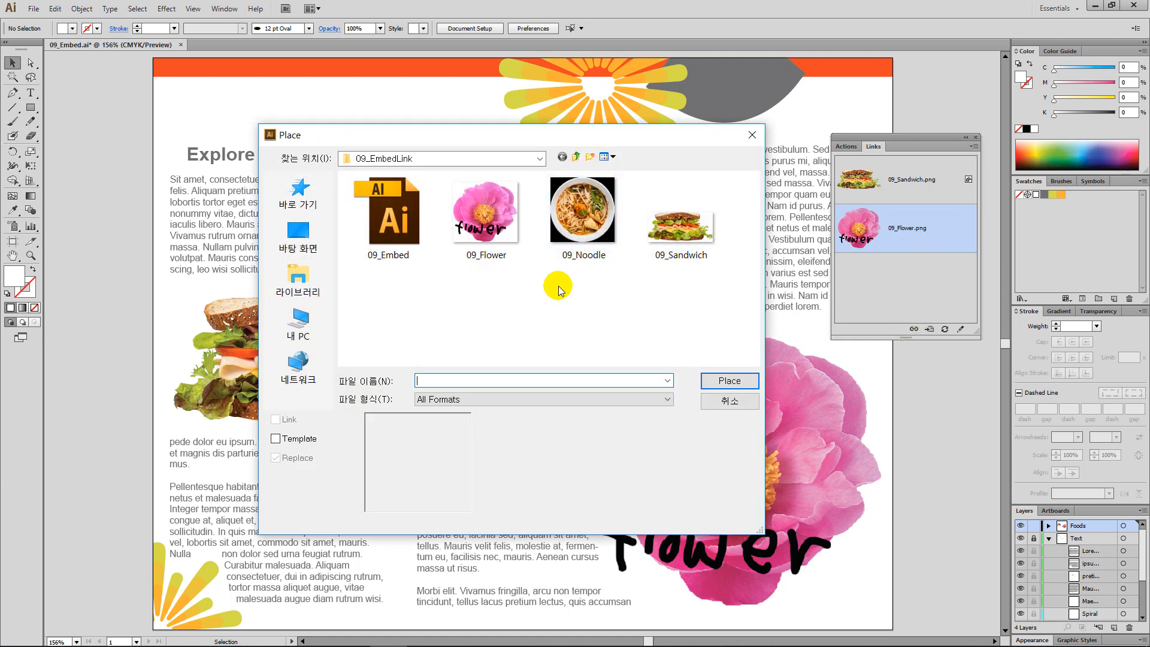
pyautogui.click(584, 229)
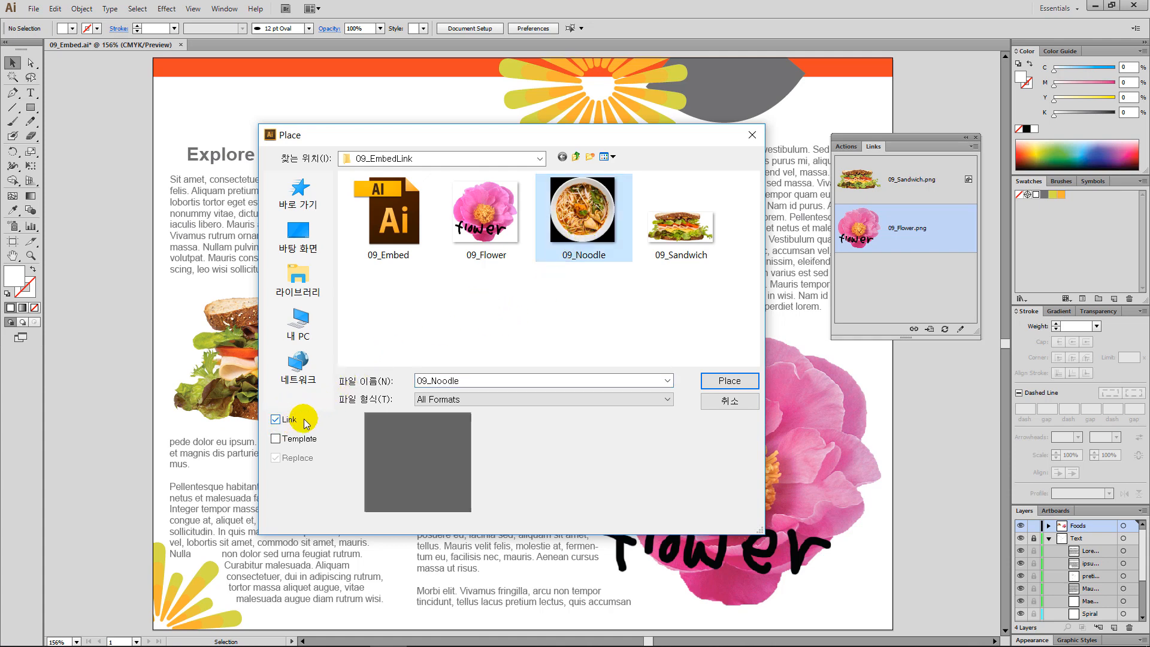
pyautogui.click(723, 383)
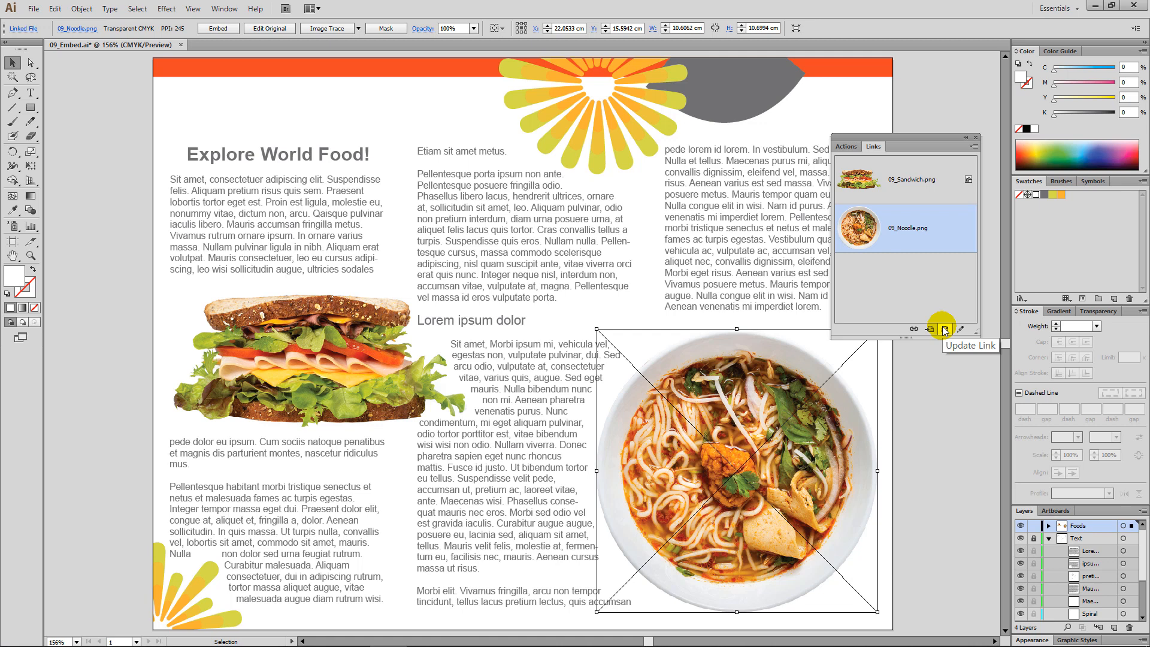
# - Embed the linked 09_Noodle.png in the document and review the link commands available for the embedded image
pyautogui.click(928, 182)
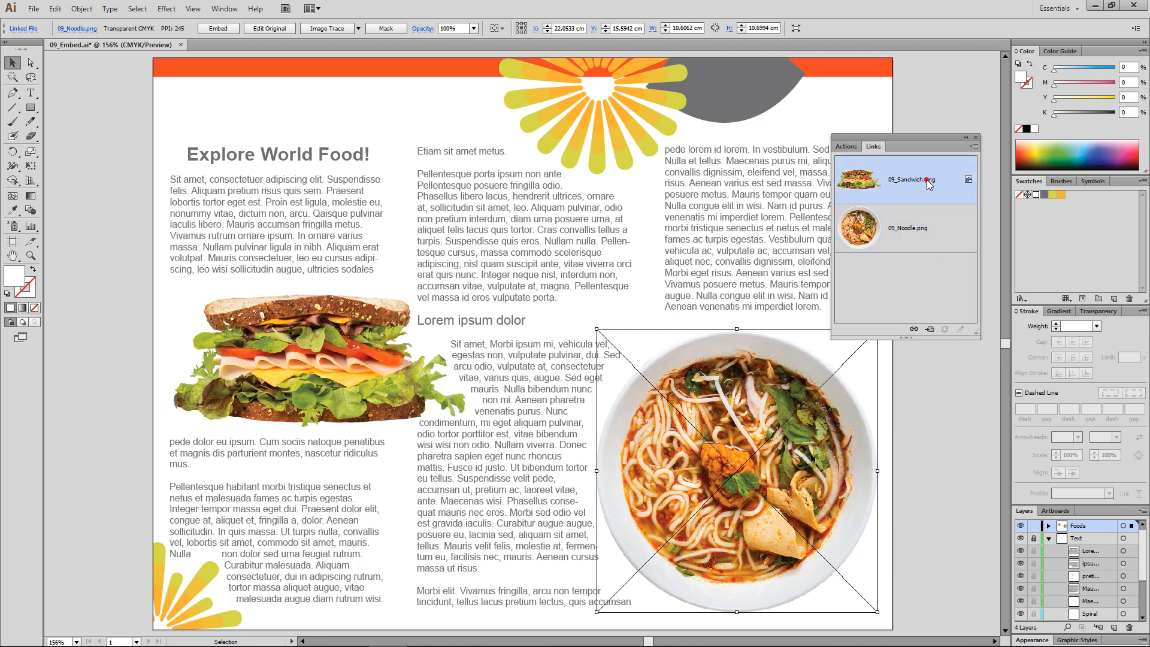
pyautogui.click(945, 330)
pyautogui.click(948, 227)
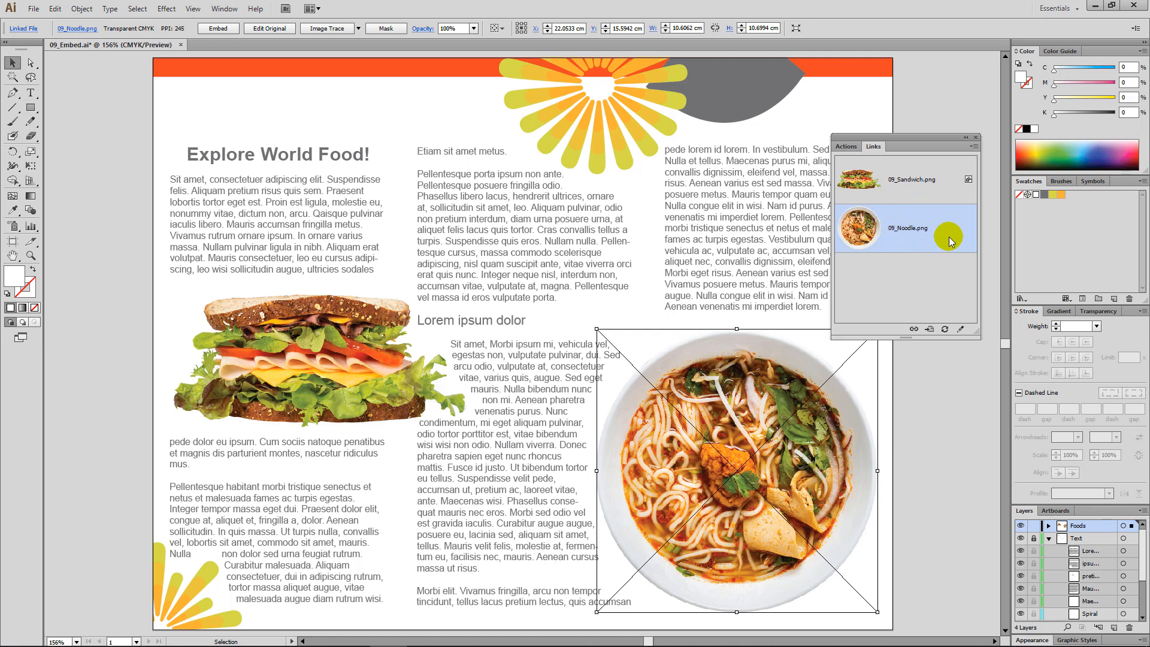
pyautogui.click(973, 147)
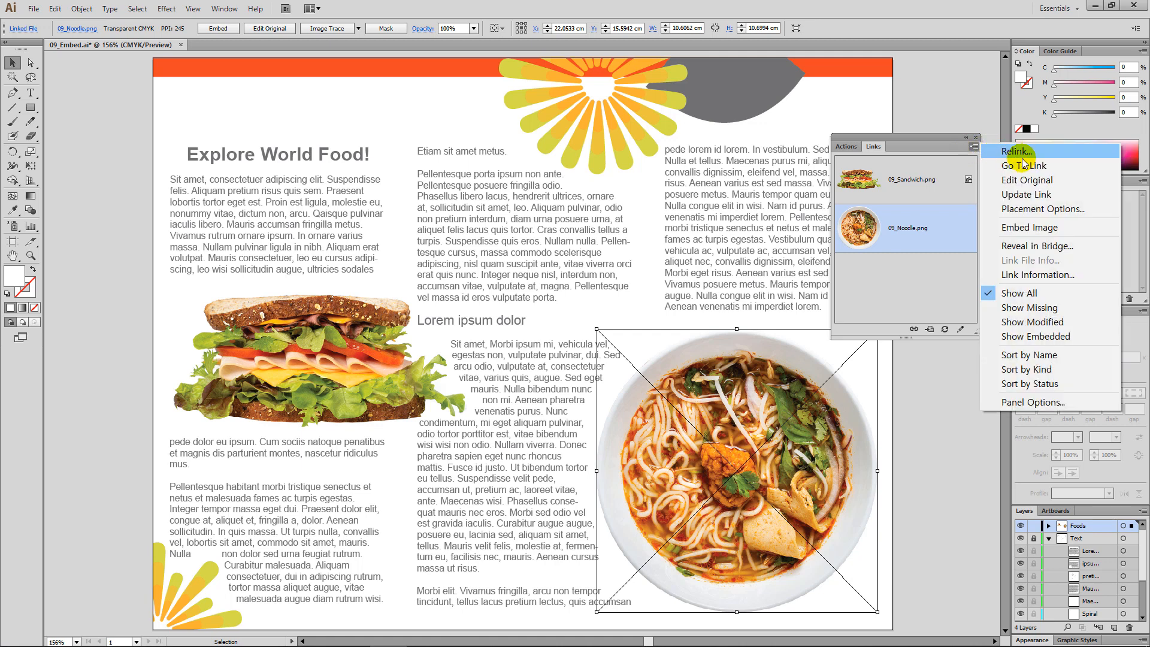
pyautogui.click(1077, 229)
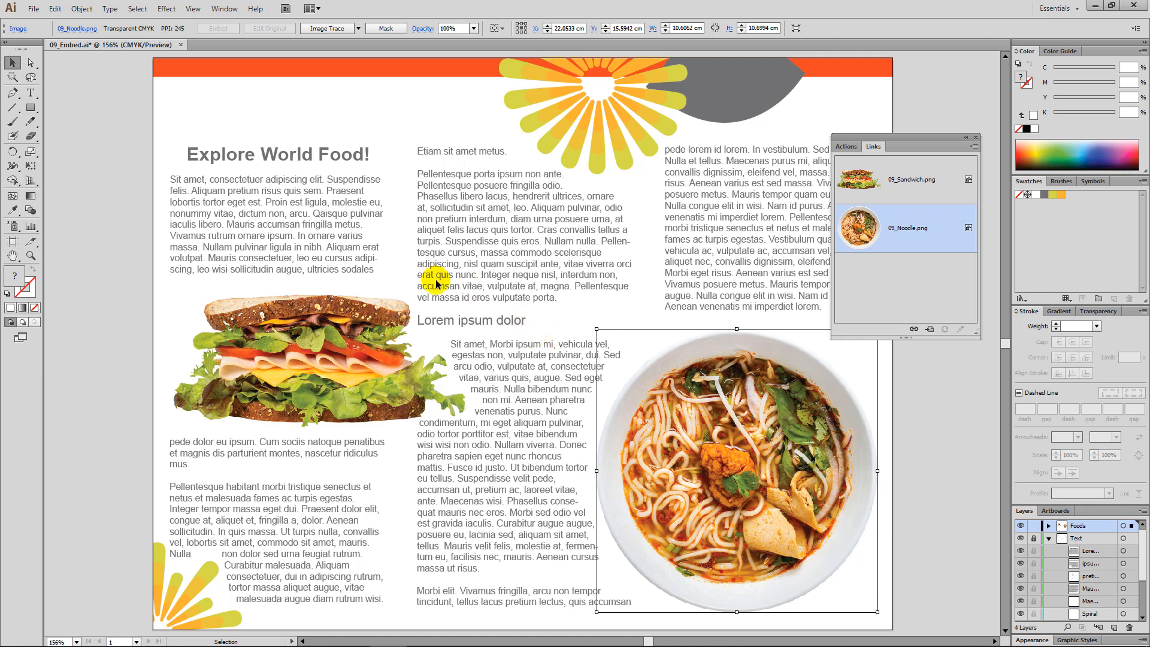
pyautogui.click(972, 146)
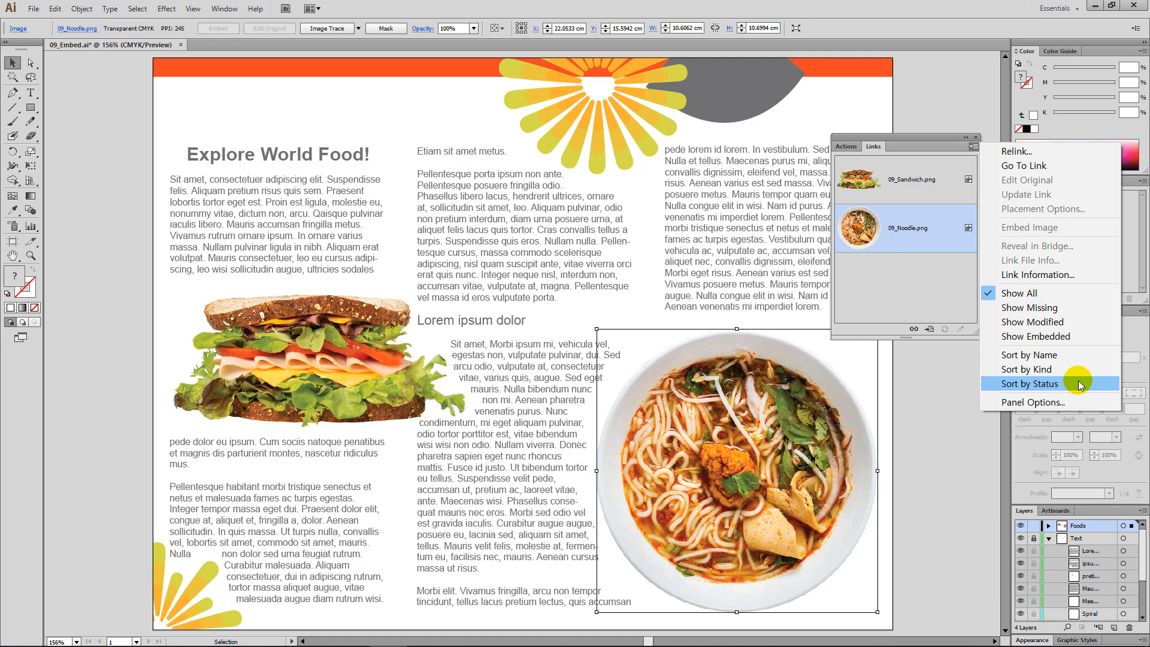
pyautogui.click(945, 375)
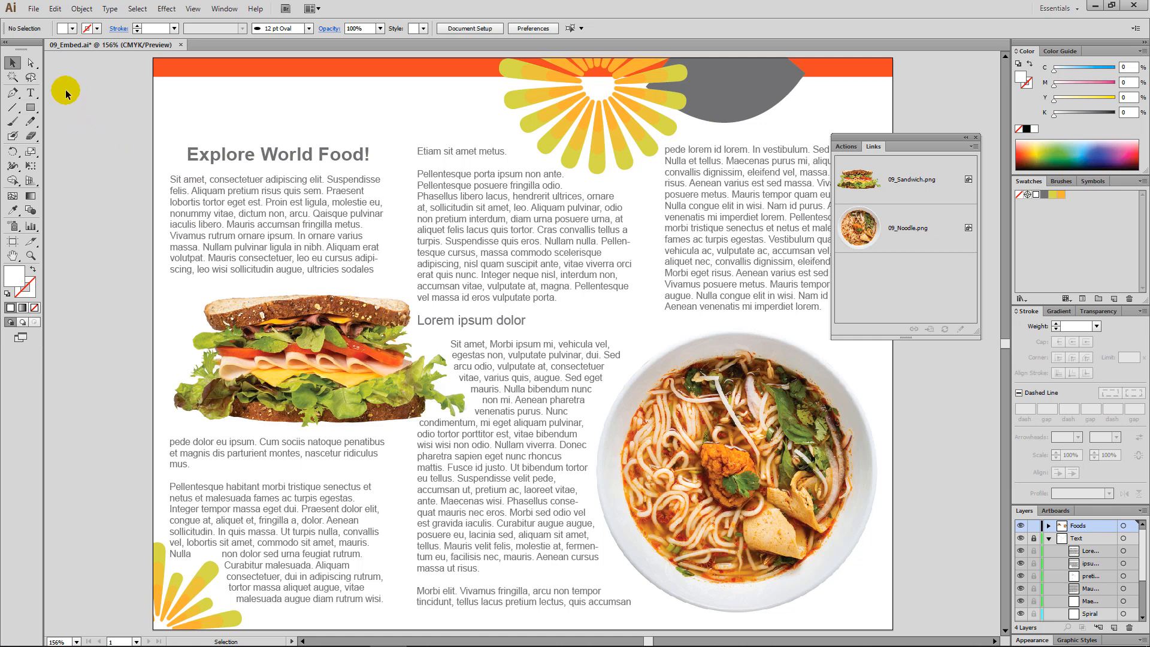
# - Open 09_Flower.png from the 09_EmbedLink folder as a separate Illustrator document
pyautogui.click(34, 8)
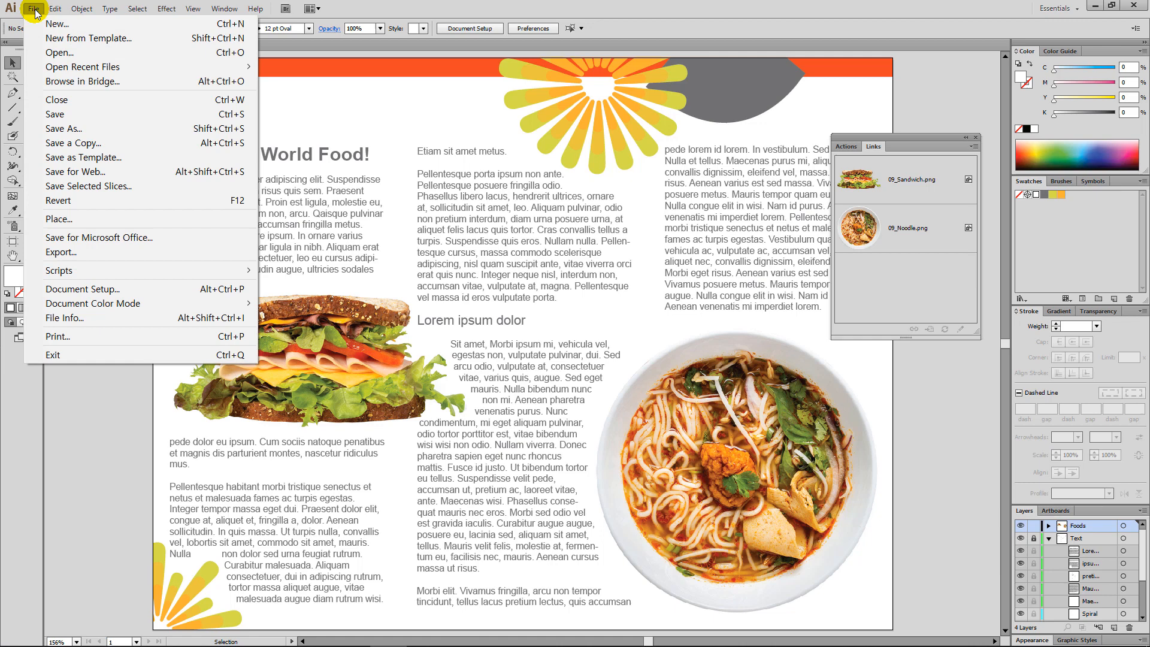
pyautogui.click(59, 48)
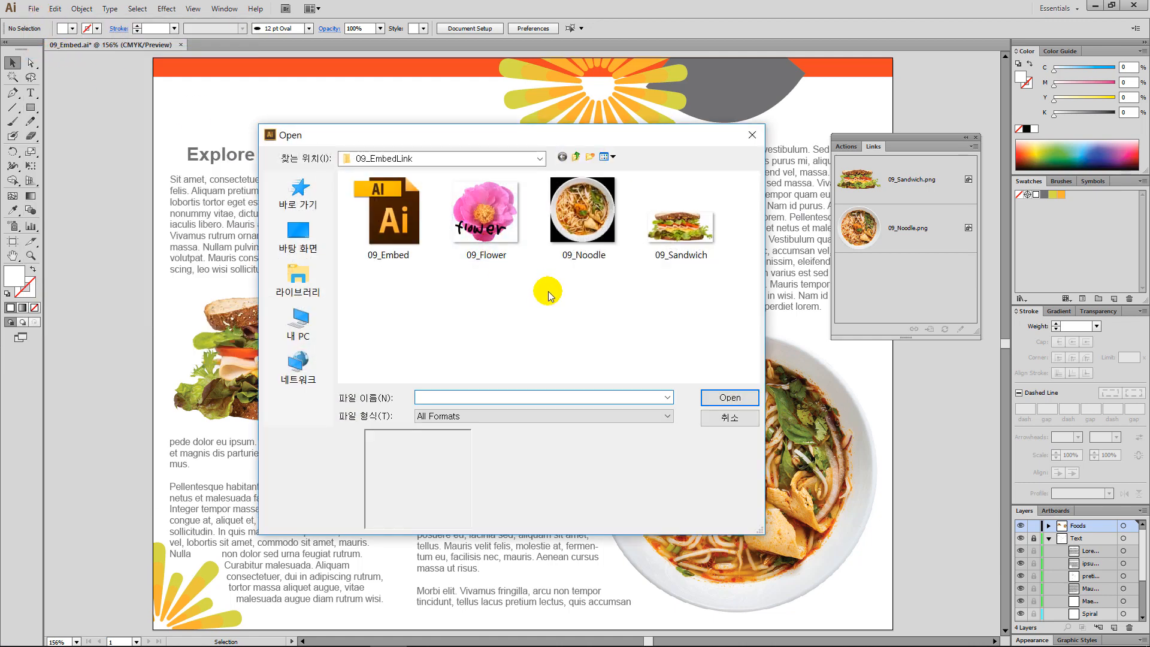
pyautogui.click(488, 240)
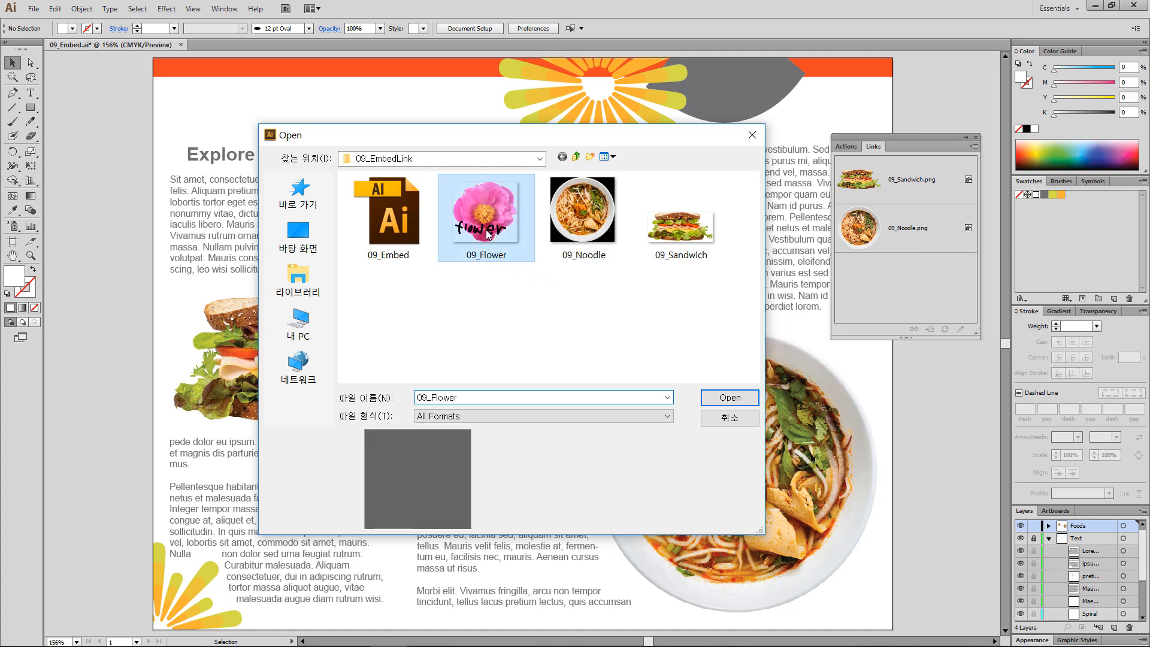
pyautogui.click(728, 403)
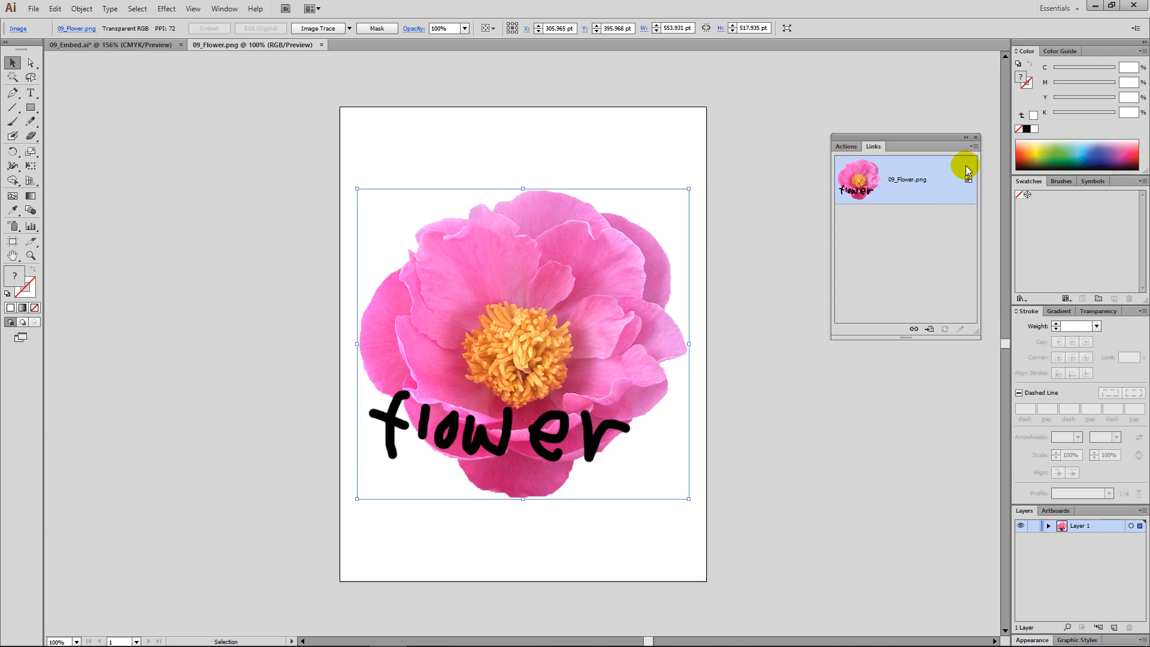
# - Paste a copy of the flower image into 09_Embed.ai, shifting it slightly down the page, and delete the pasted copy
pyautogui.hotkey('ctrl', 'c')
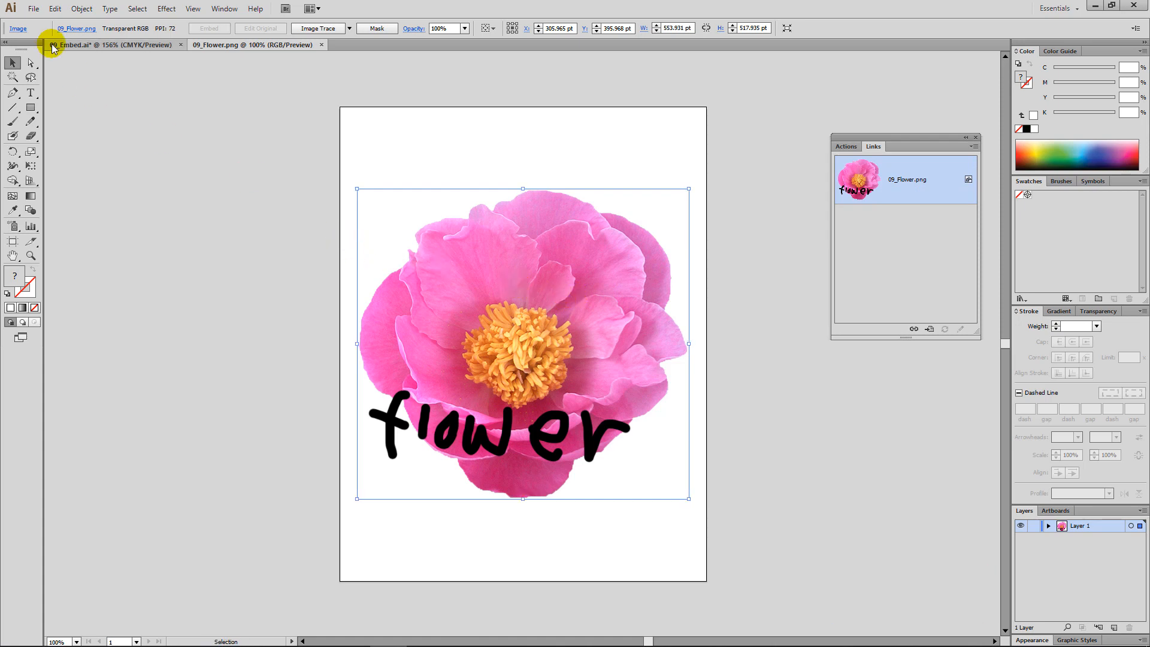
pyautogui.click(82, 45)
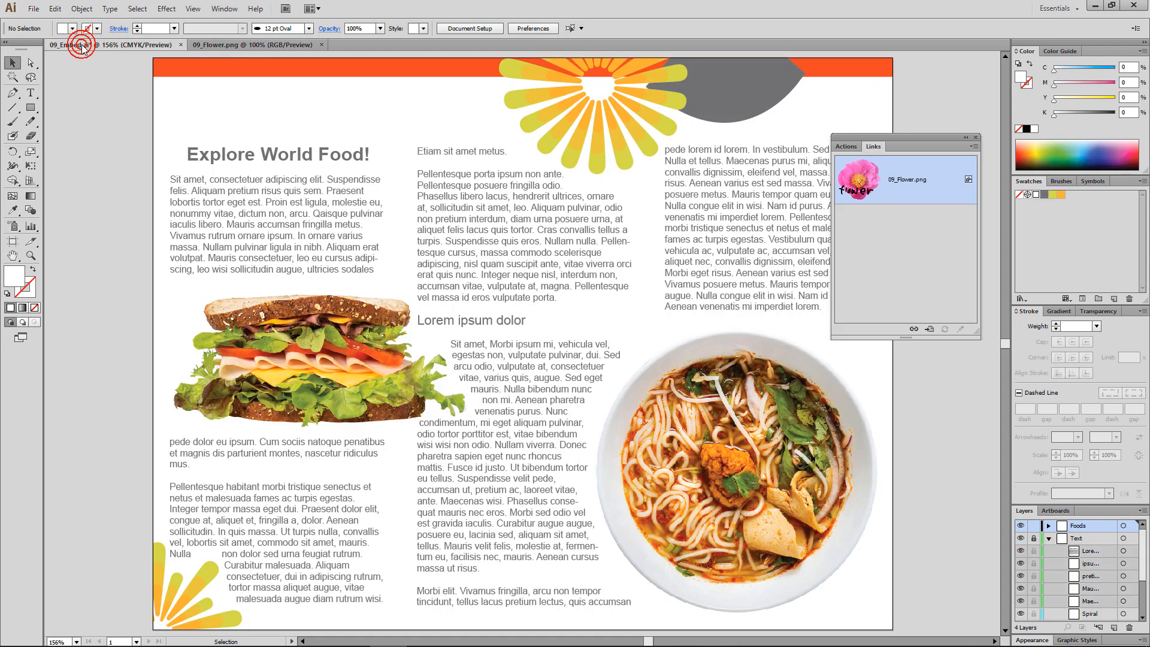
pyautogui.hotkey('ctrl', 'v')
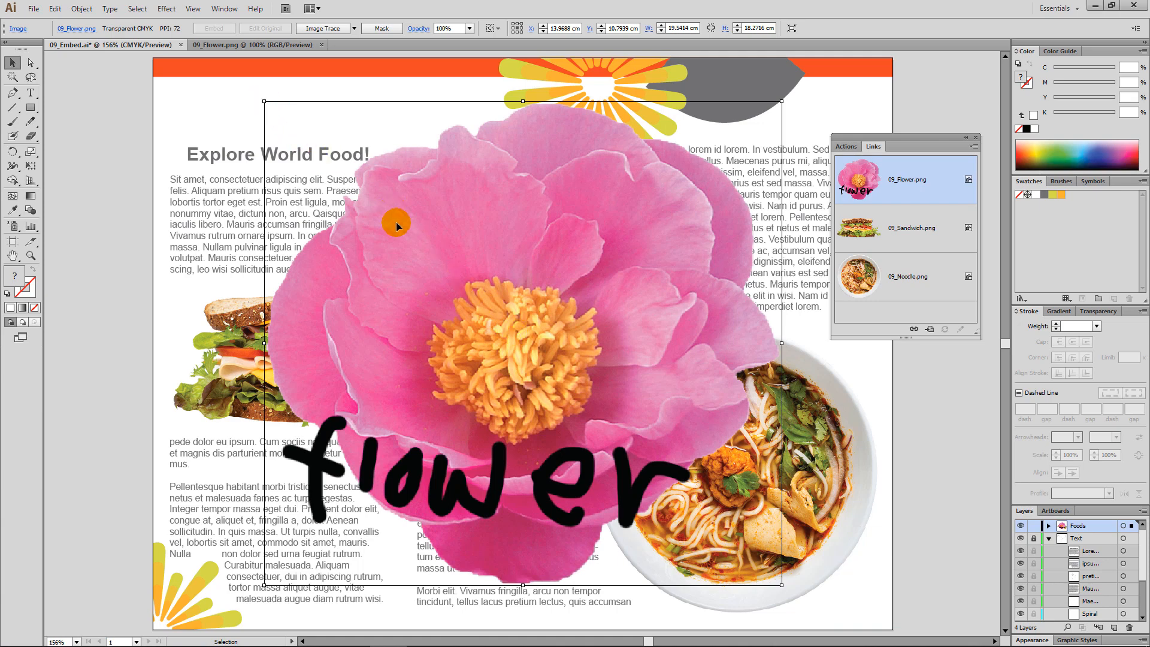
pyautogui.moveTo(408, 247); pyautogui.dragTo(391, 380)
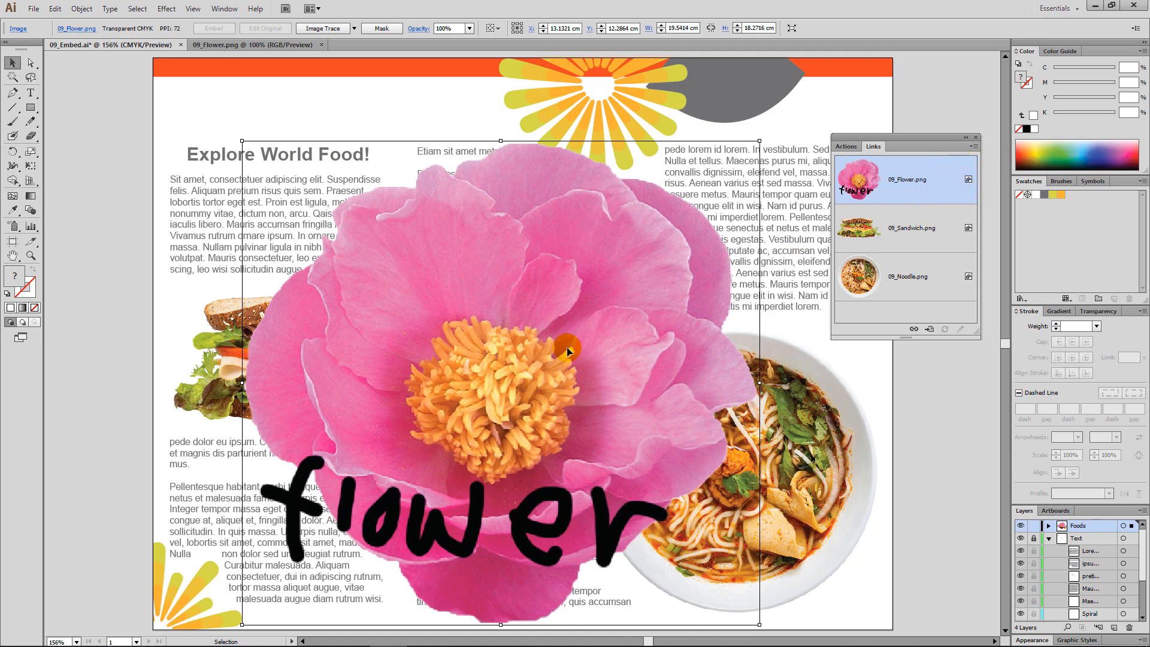
pyautogui.press('Delete')
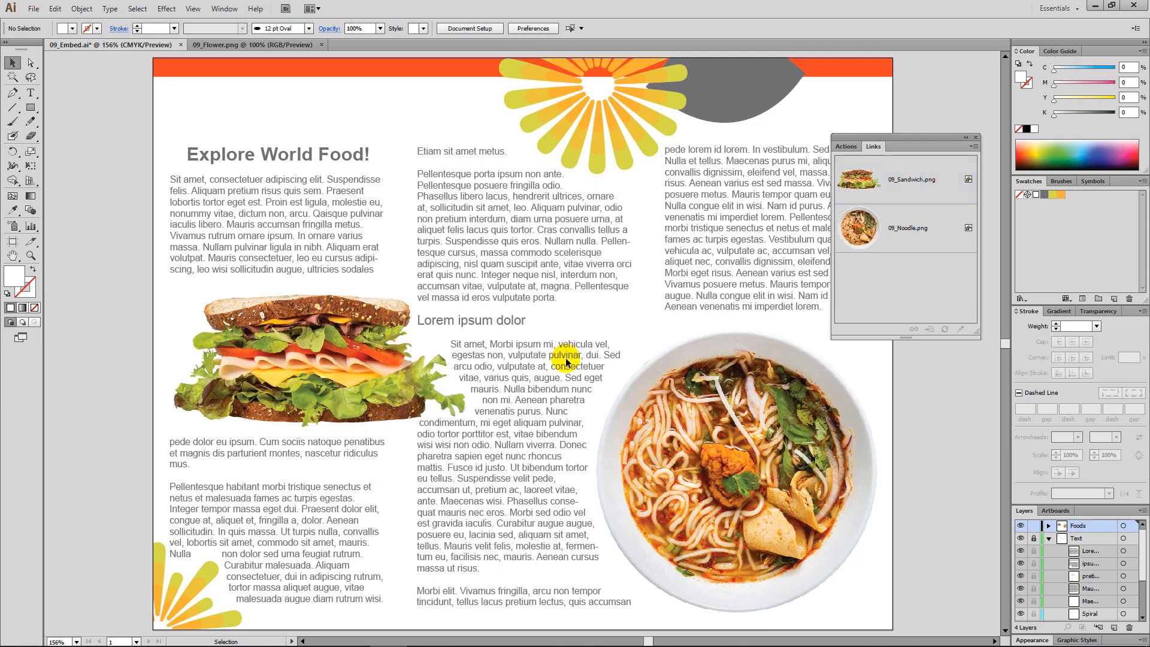